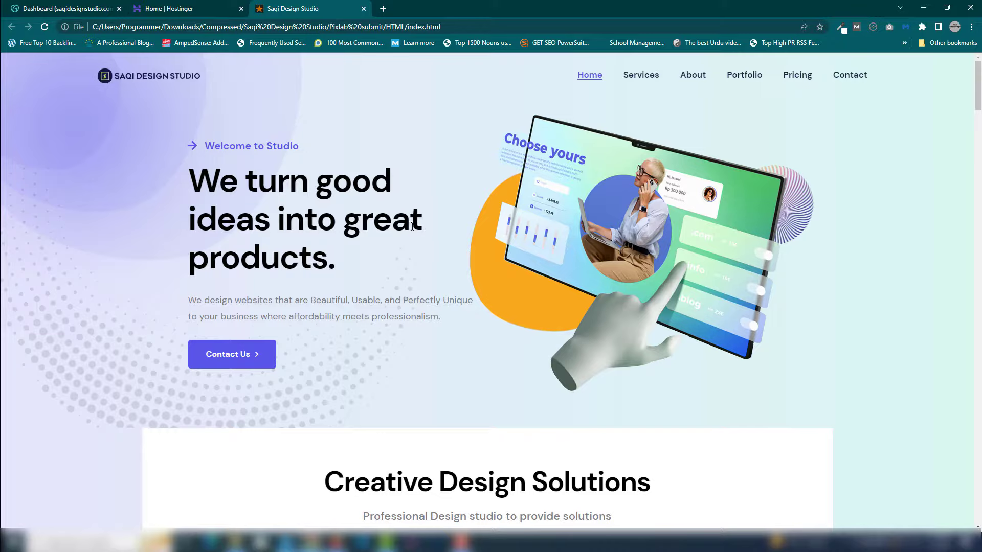
# Step: Review the domain on the GoDaddy dashboard and the hosting and email plans on the Hostinger home page
pyautogui.click(76, 10)
pyautogui.click(248, 114)
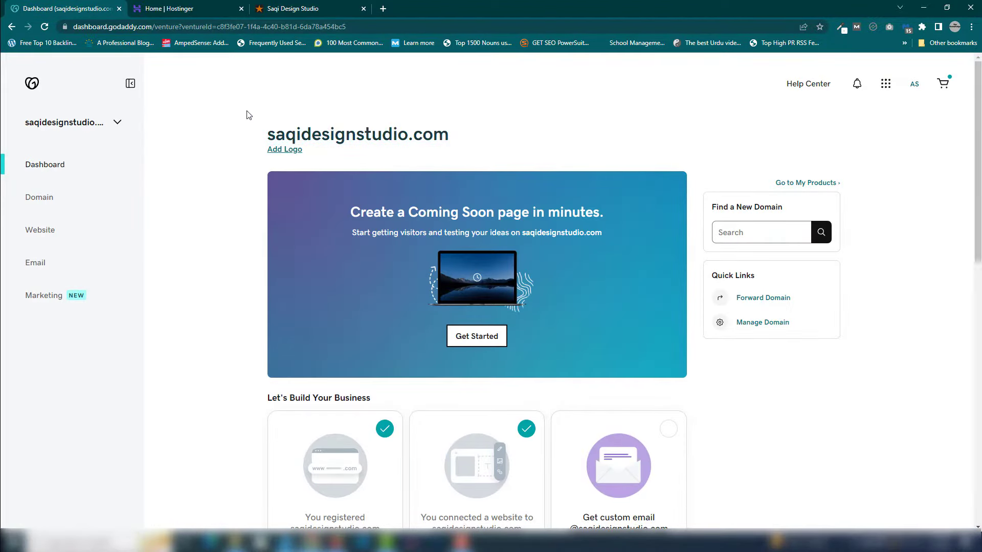
pyautogui.moveTo(459, 137); pyautogui.dragTo(269, 136)
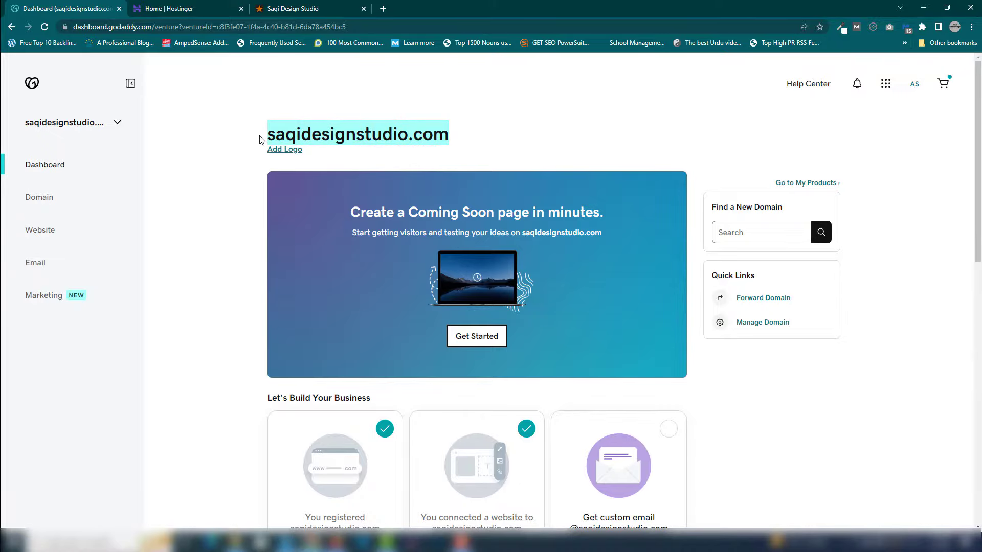
pyautogui.click(175, 9)
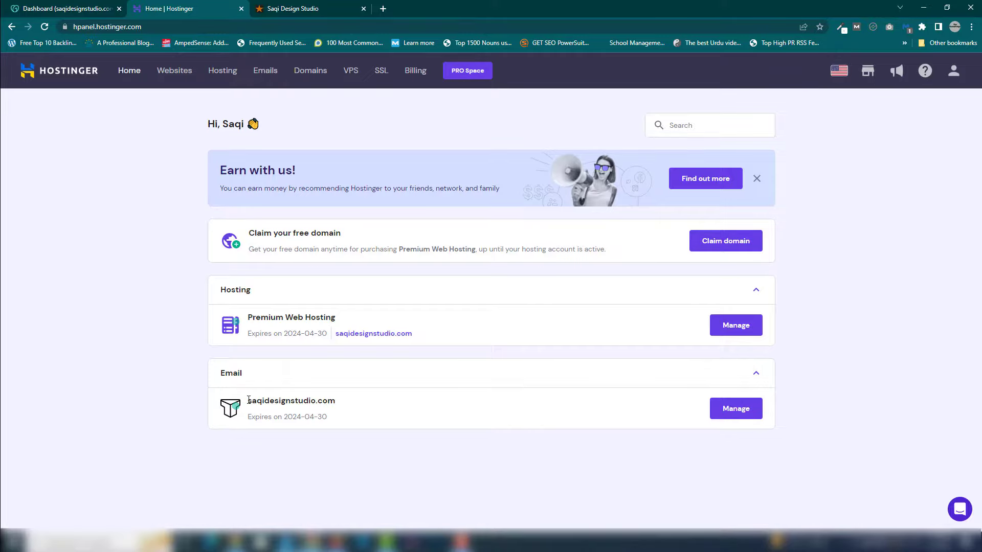
pyautogui.moveTo(246, 401); pyautogui.dragTo(341, 404)
pyautogui.click(159, 335)
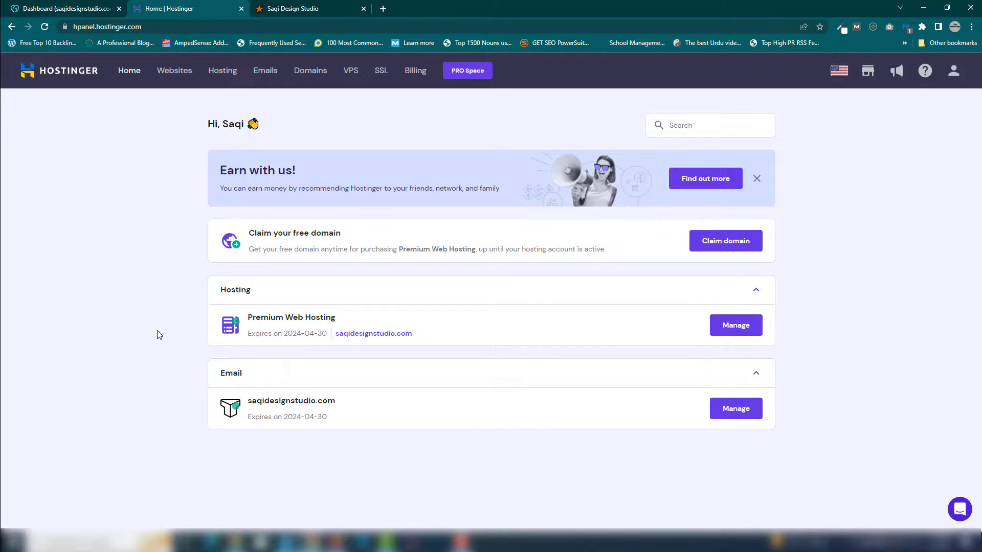
# Step: Start creating an empty website of type Other in Hostinger and choose to use an existing domain
pyautogui.click(174, 71)
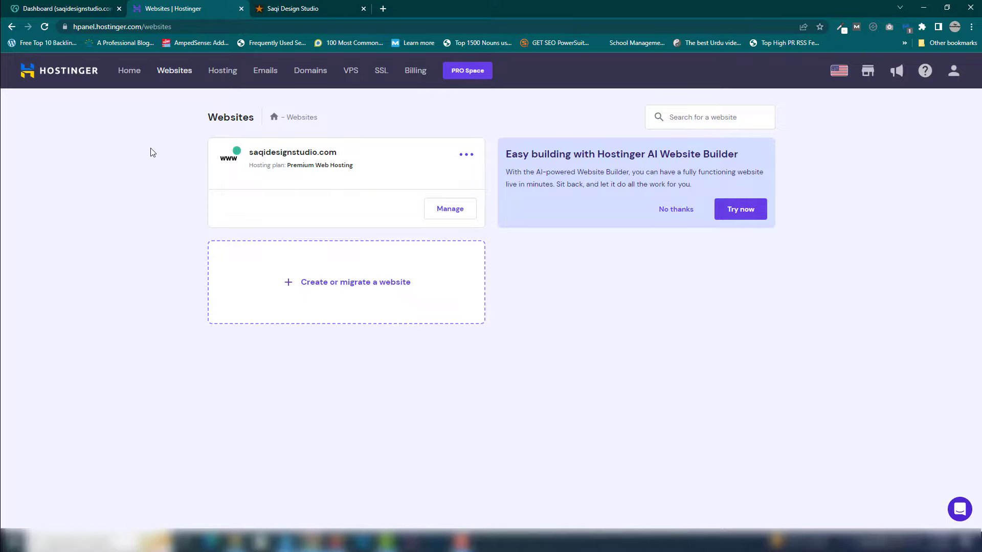
pyautogui.click(339, 292)
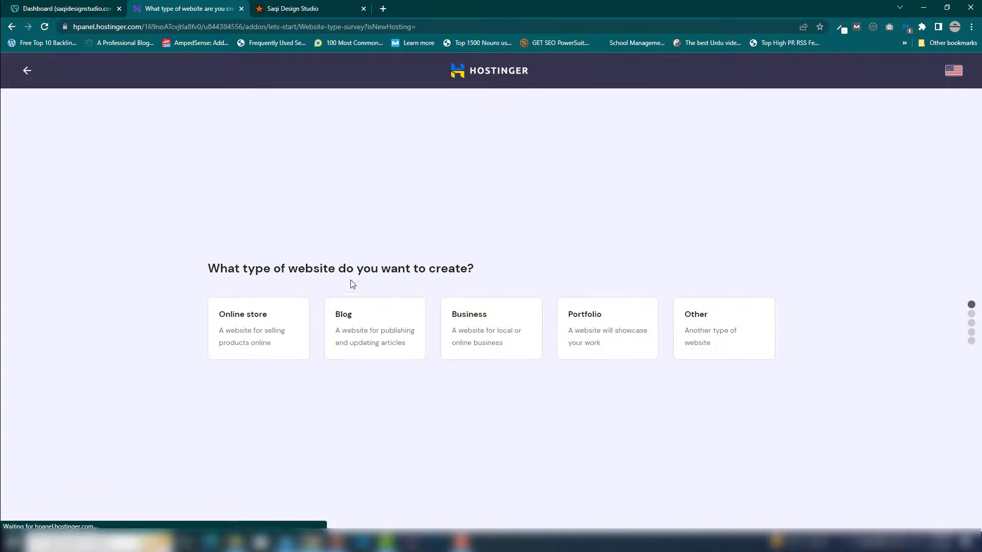
pyautogui.click(723, 323)
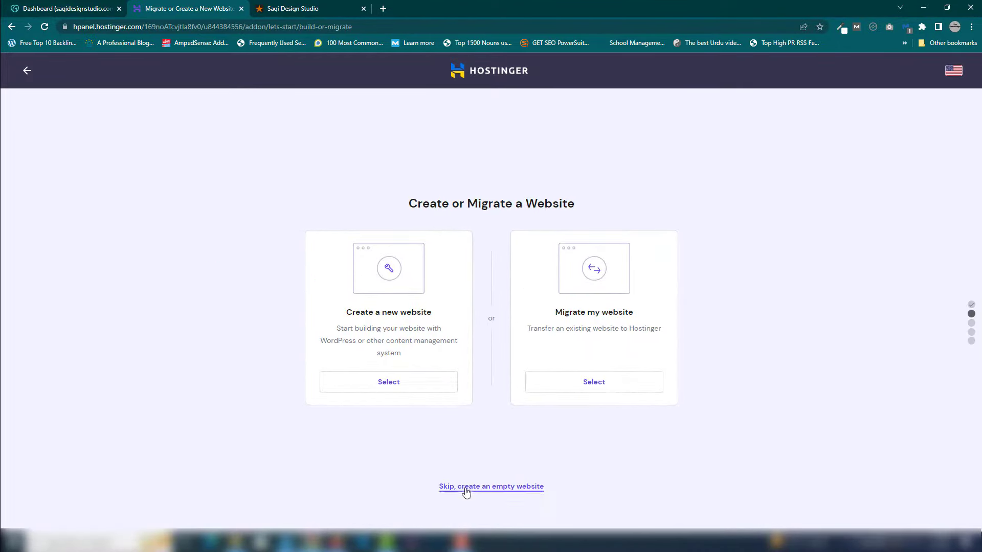
pyautogui.click(478, 489)
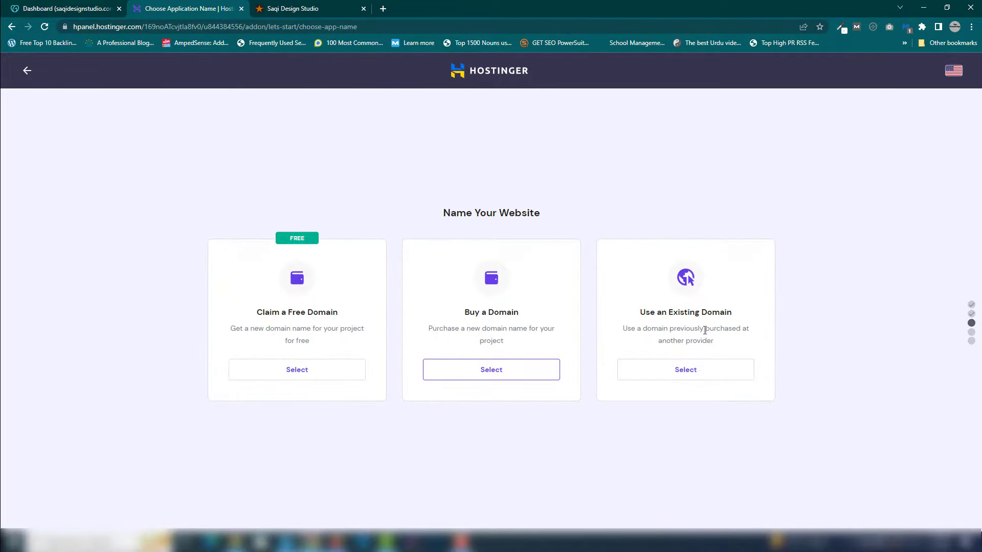
pyautogui.click(695, 368)
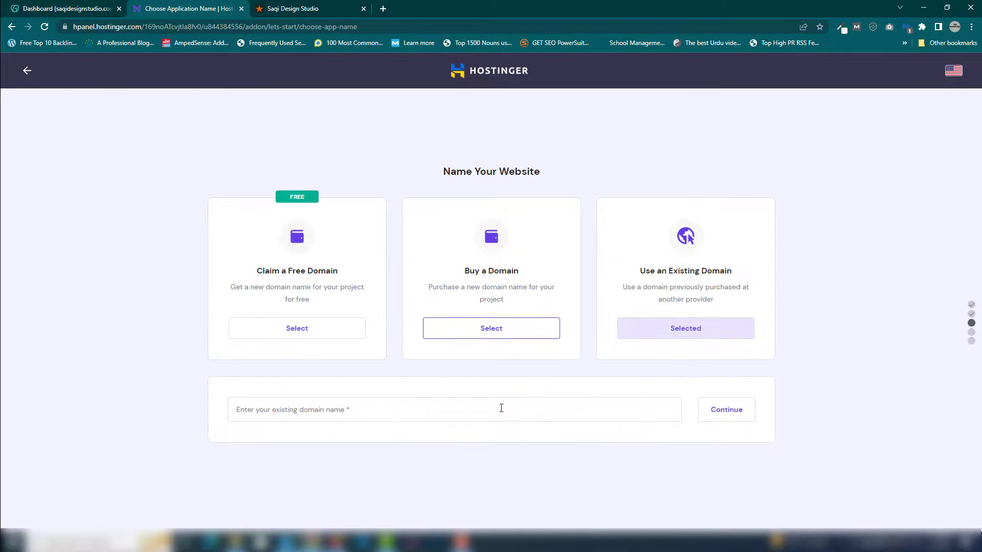
pyautogui.click(501, 409)
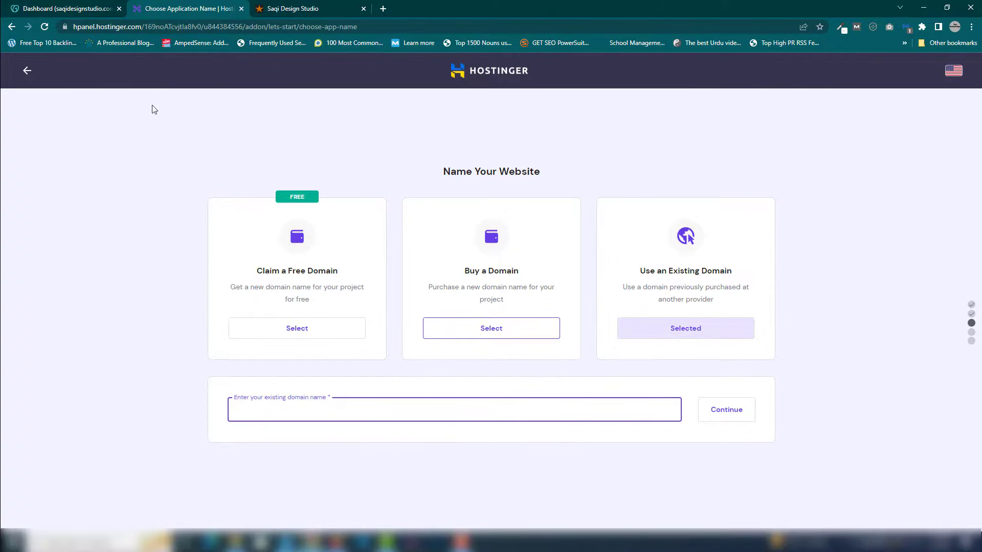
# Step: Copy the domain name saqidesignstudio.com from the GoDaddy dashboard and return to the Hostinger website setup
pyautogui.click(78, 9)
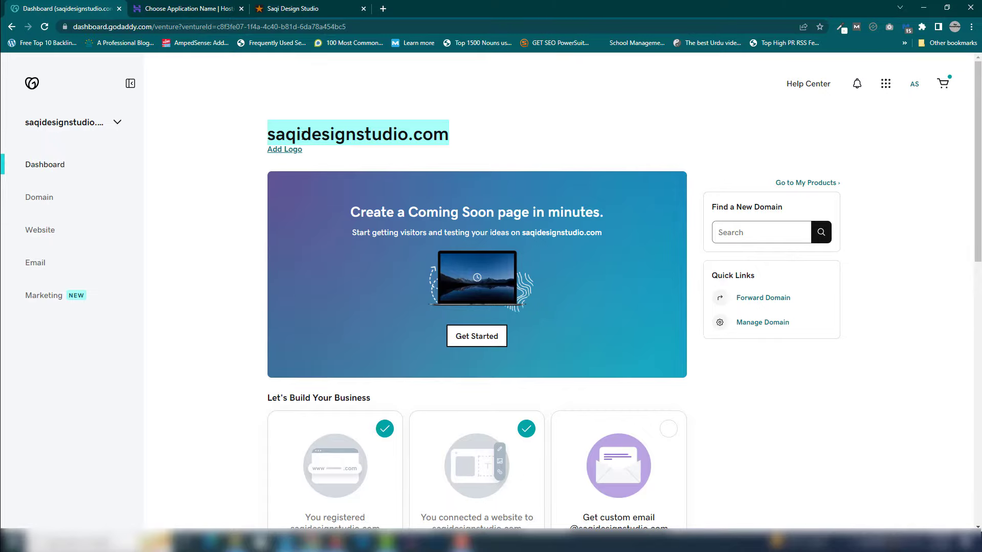
pyautogui.rightClick(302, 137)
pyautogui.click(317, 143)
pyautogui.click(192, 9)
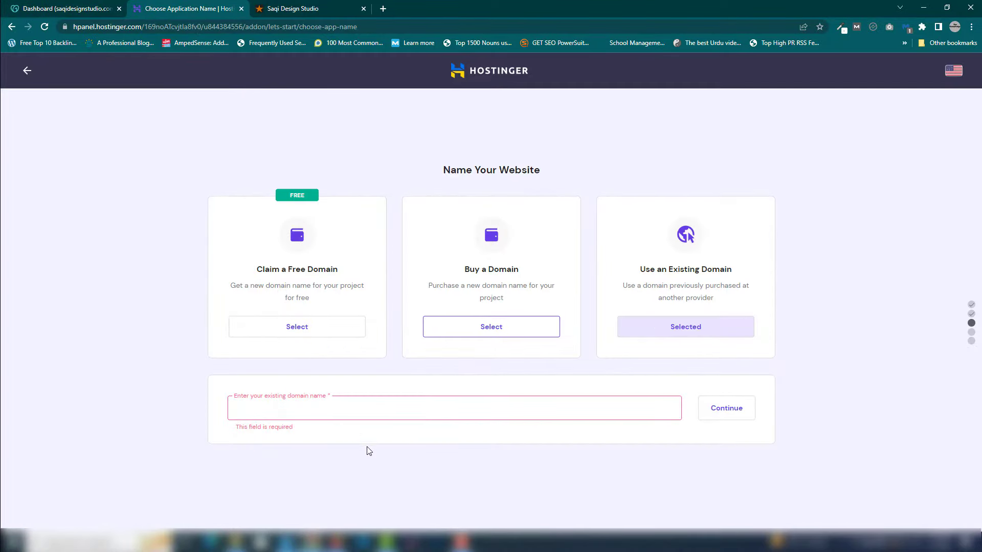
# Step: Enter ndo.org as the existing domain name and continue to its domain summary
pyautogui.click(383, 417)
pyautogui.write('ndo.org')
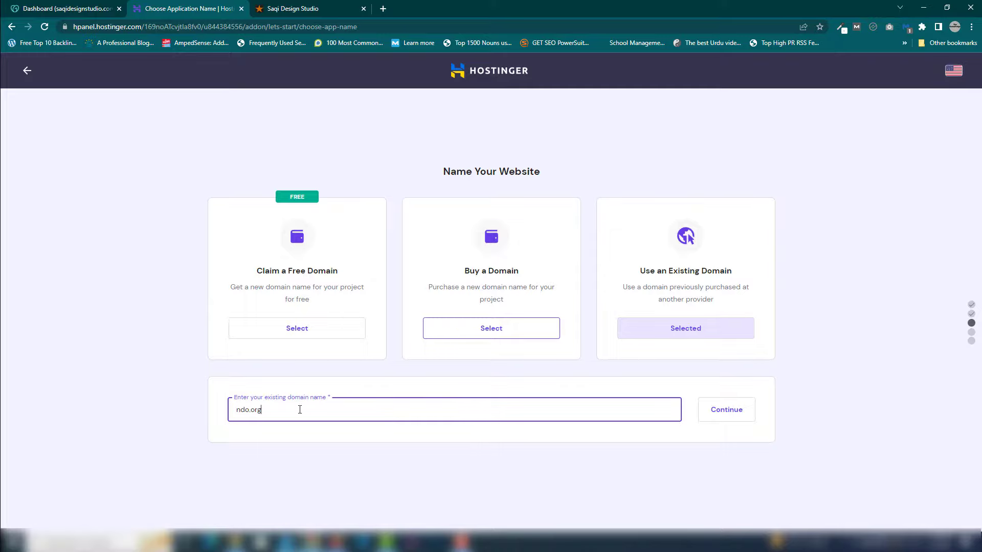
pyautogui.moveTo(300, 410); pyautogui.dragTo(138, 401)
pyautogui.click(737, 412)
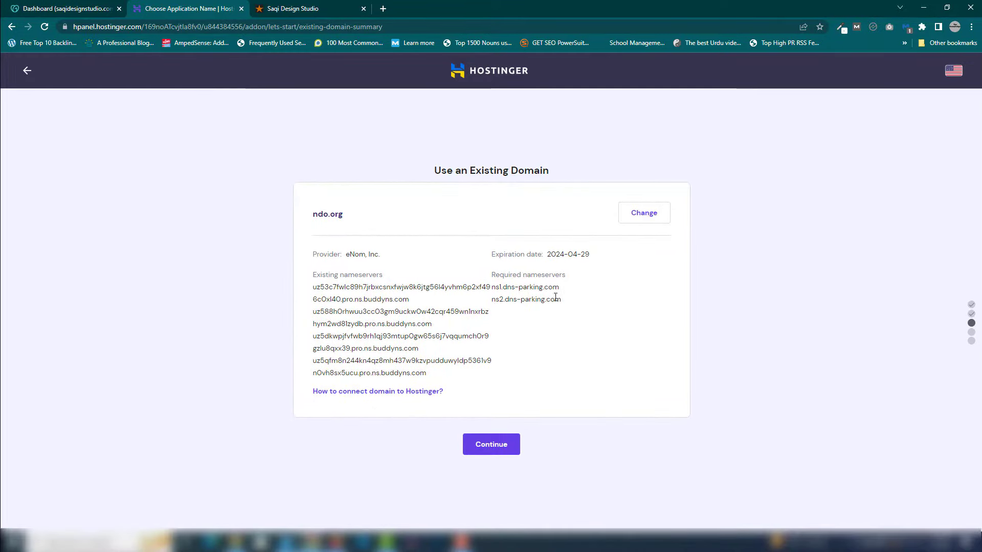
# Step: Copy the first required nameserver, ns1.dns-parking.com, from the existing-domain summary
pyautogui.moveTo(569, 290); pyautogui.dragTo(494, 287)
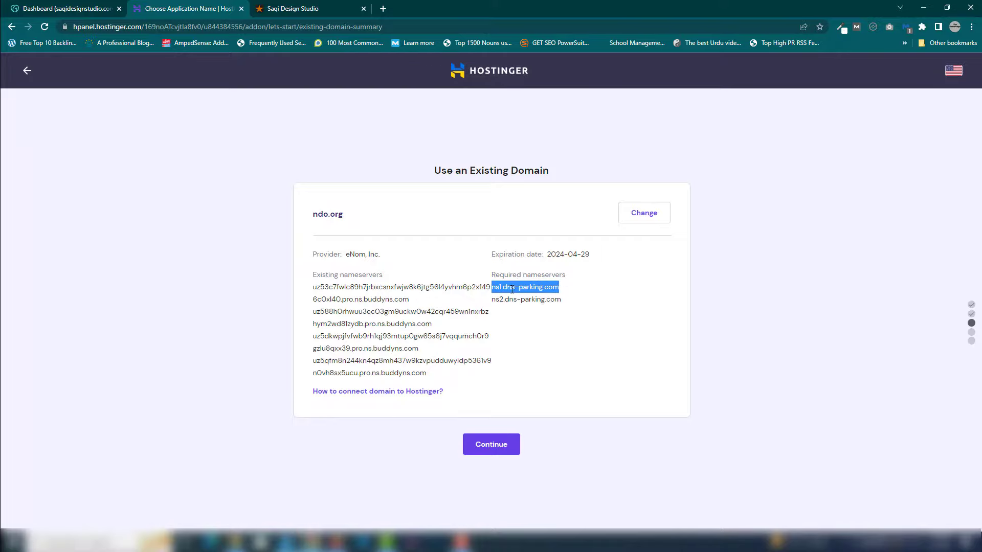
pyautogui.rightClick(512, 289)
pyautogui.click(498, 298)
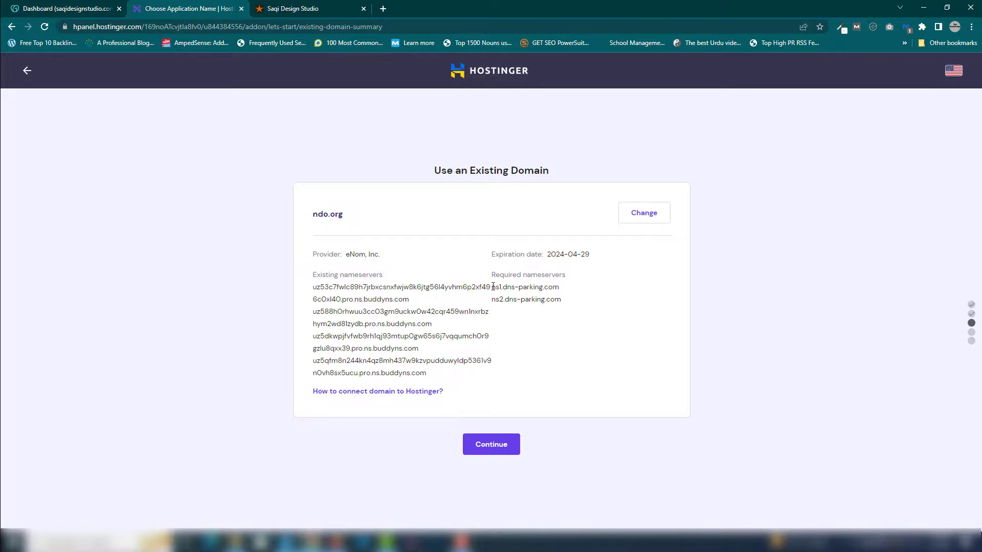
pyautogui.moveTo(494, 287); pyautogui.dragTo(572, 292)
pyautogui.rightClick(539, 290)
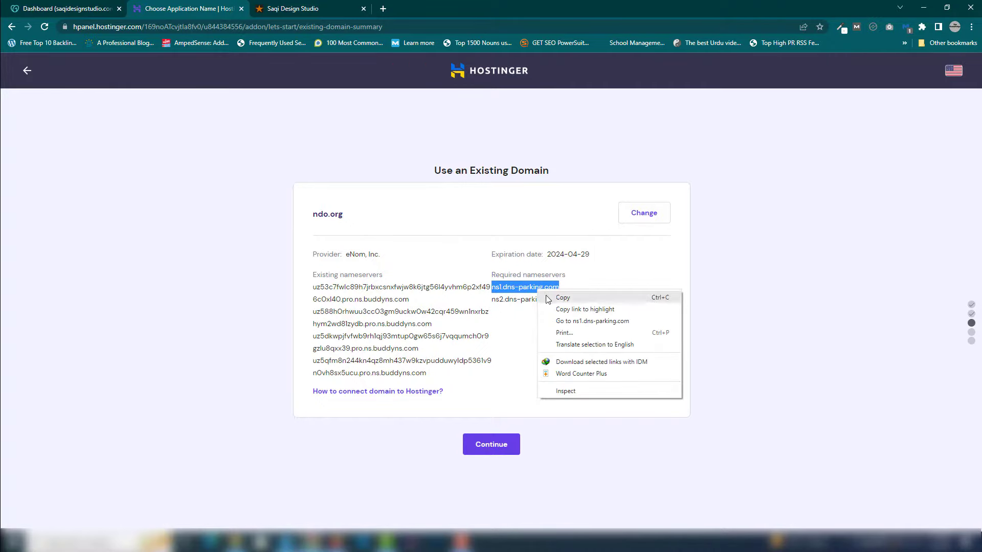
pyautogui.click(550, 299)
# Step: Switch to GoDaddy and open the nameserver settings of the saqidesignstudio.com domain through its domain management page
pyautogui.click(72, 14)
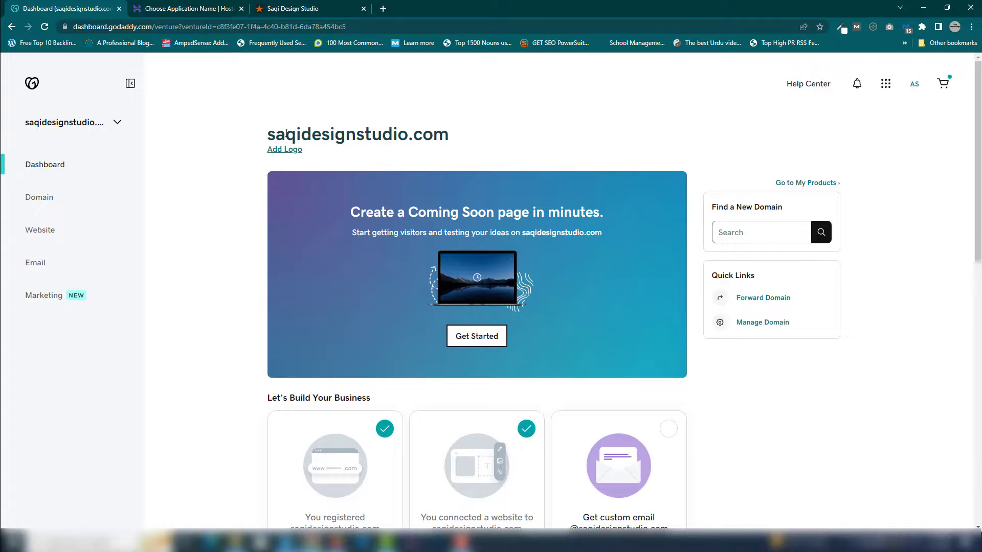
pyautogui.click(31, 84)
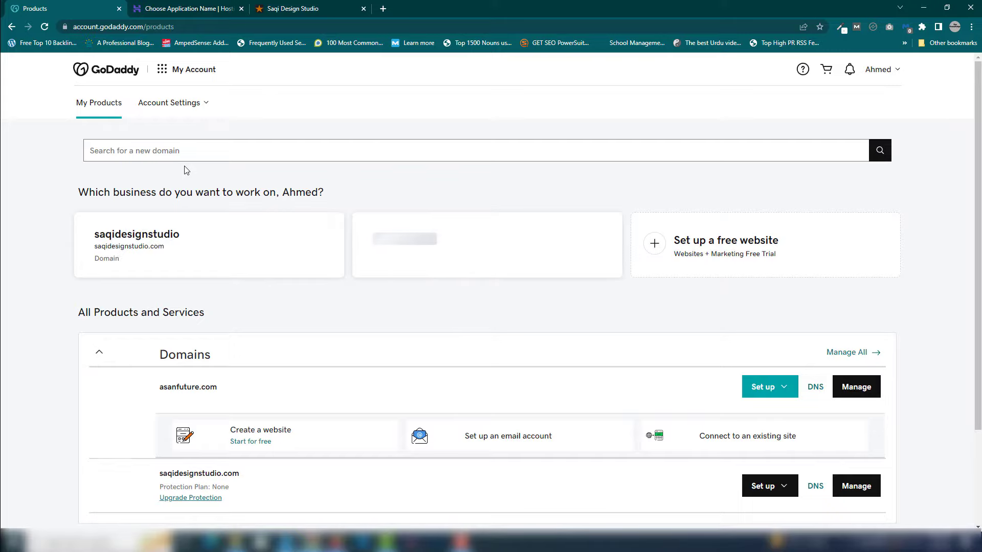
pyautogui.scroll(-1, 184, 170)
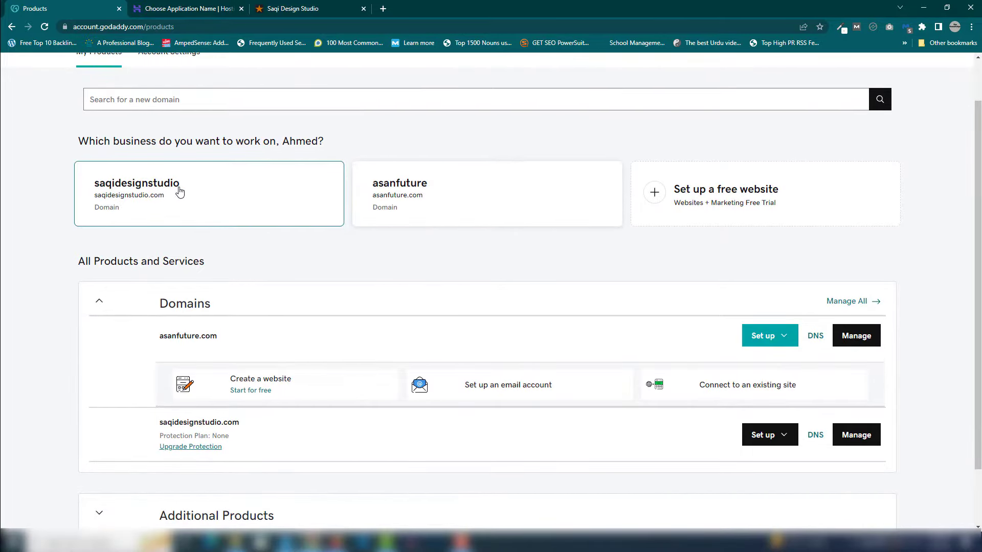
pyautogui.click(179, 191)
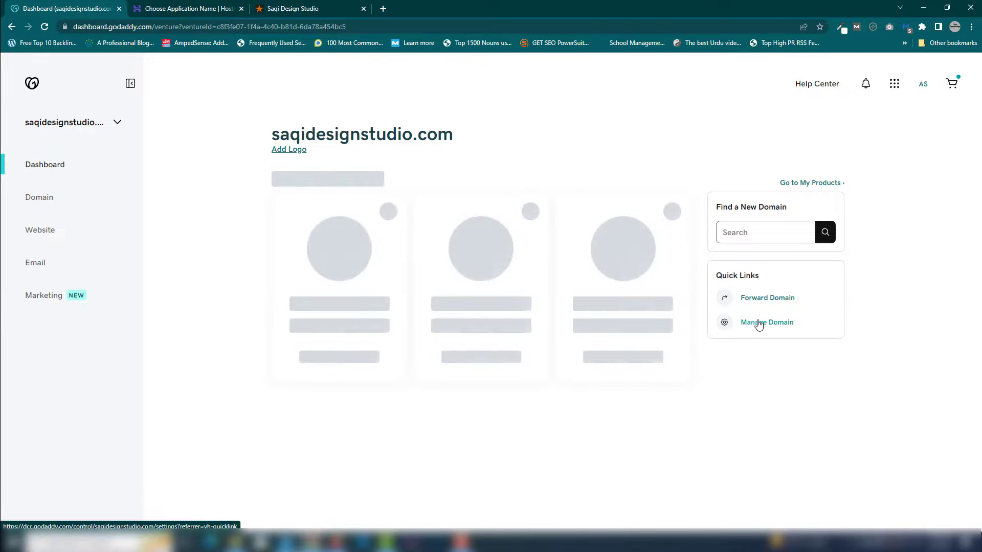
pyautogui.click(776, 327)
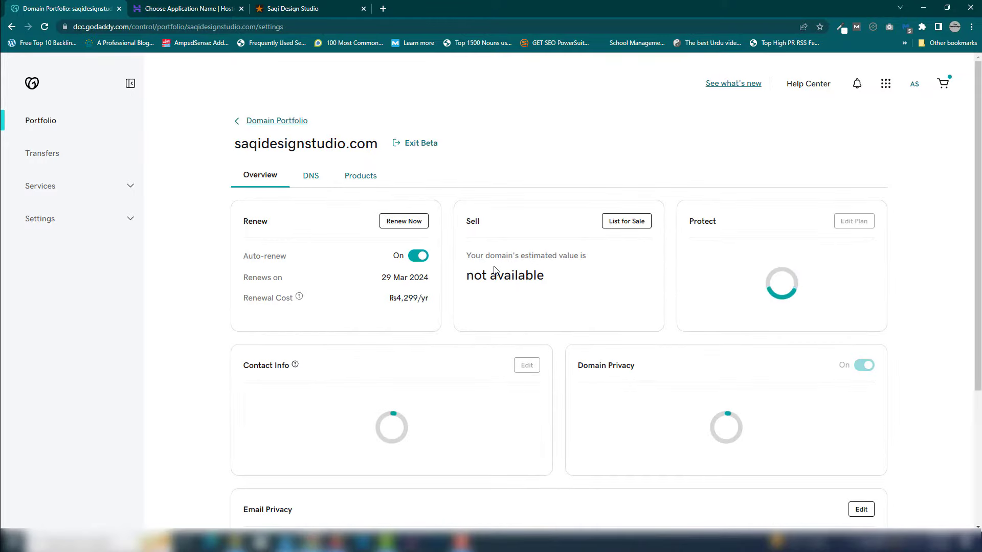
pyautogui.click(312, 183)
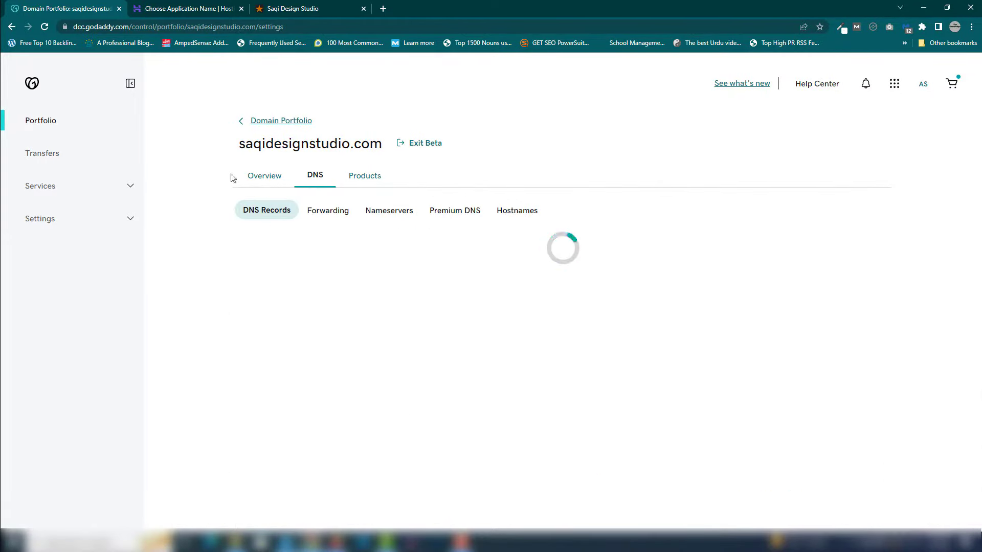
pyautogui.click(395, 215)
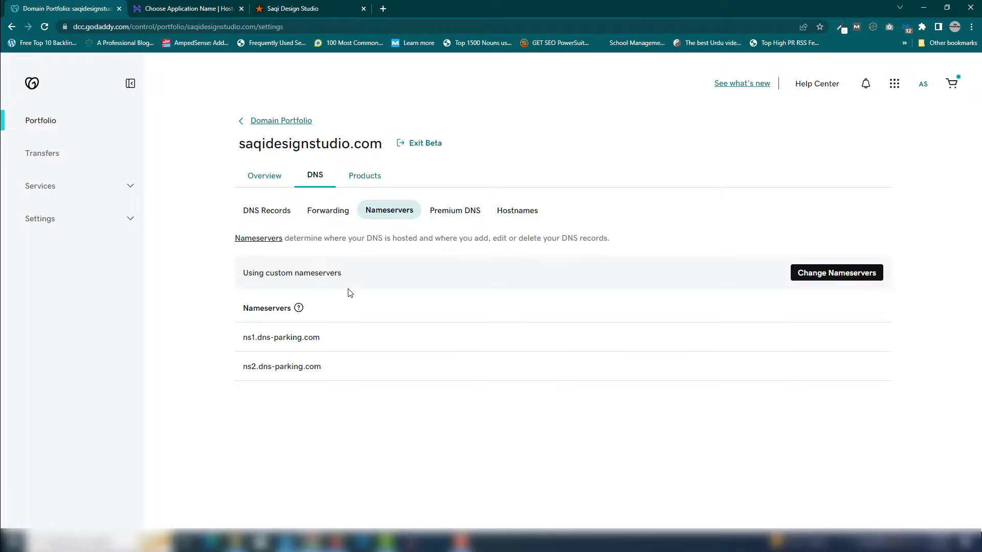
pyautogui.moveTo(240, 338)
pyautogui.mouseDown()
pyautogui.moveTo(322, 342)
pyautogui.moveTo(231, 366)
pyautogui.moveTo(239, 341)
pyautogui.mouseUp()
pyautogui.click(316, 368)
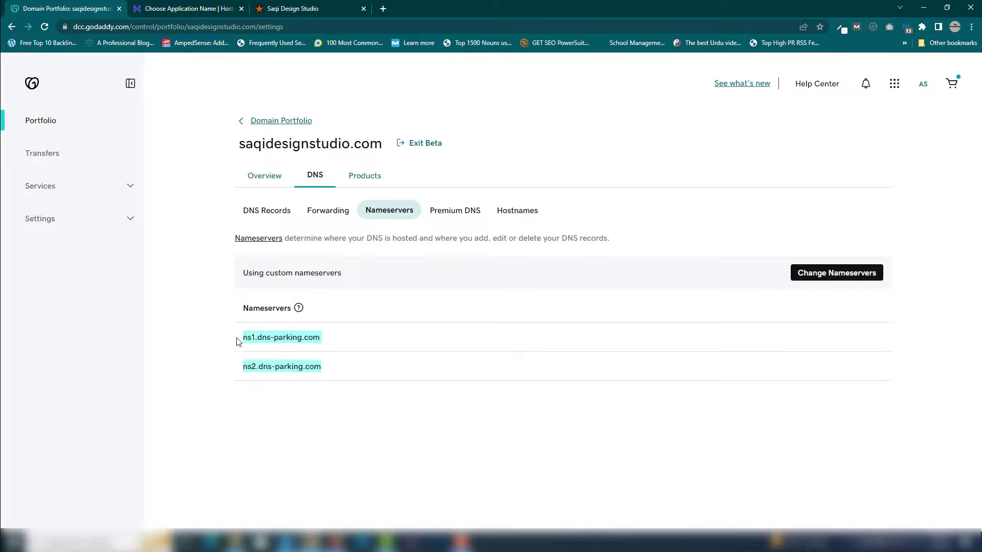
pyautogui.click(839, 415)
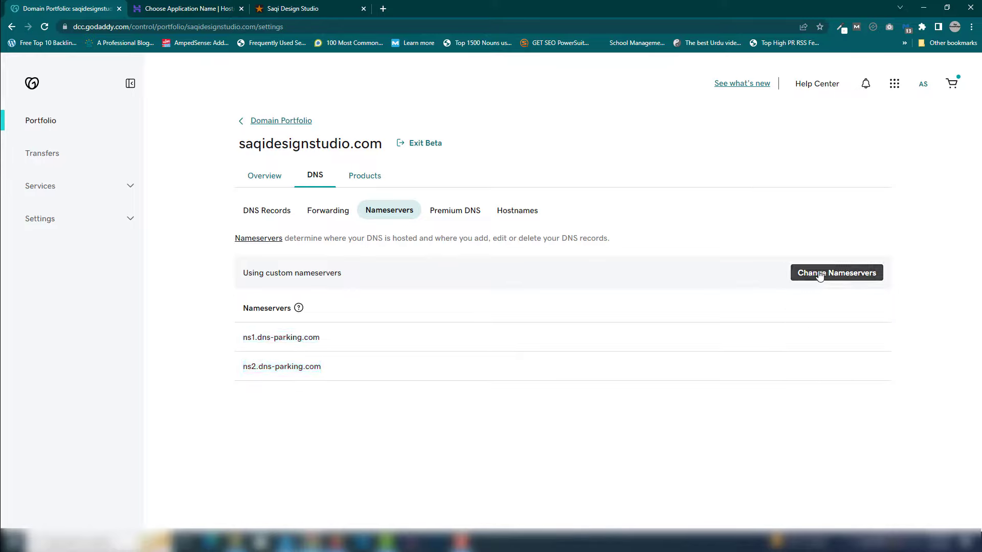
# Step: Open the nameserver editor for saqidesignstudio.com and select the first custom nameserver's text for replacement
pyautogui.click(836, 273)
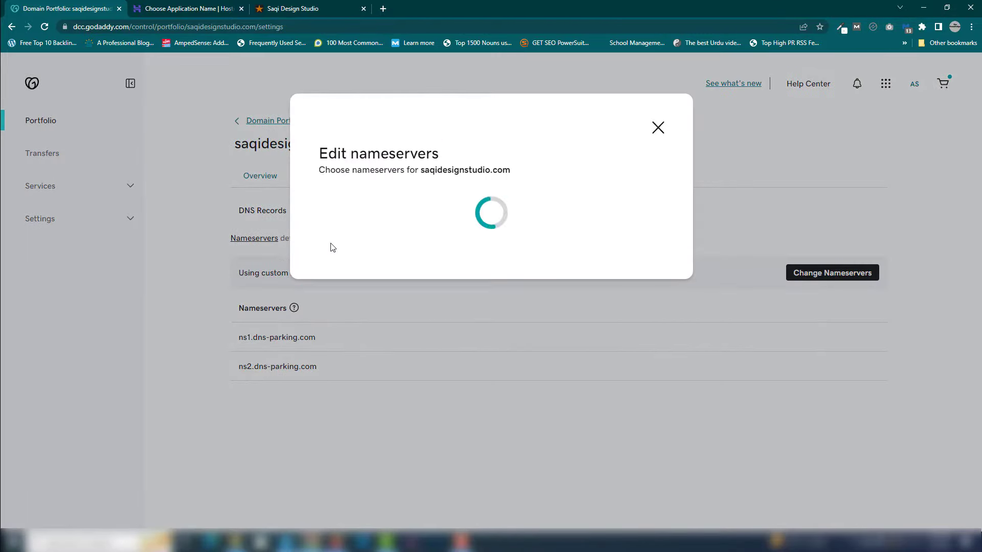
pyautogui.moveTo(419, 236); pyautogui.dragTo(295, 238)
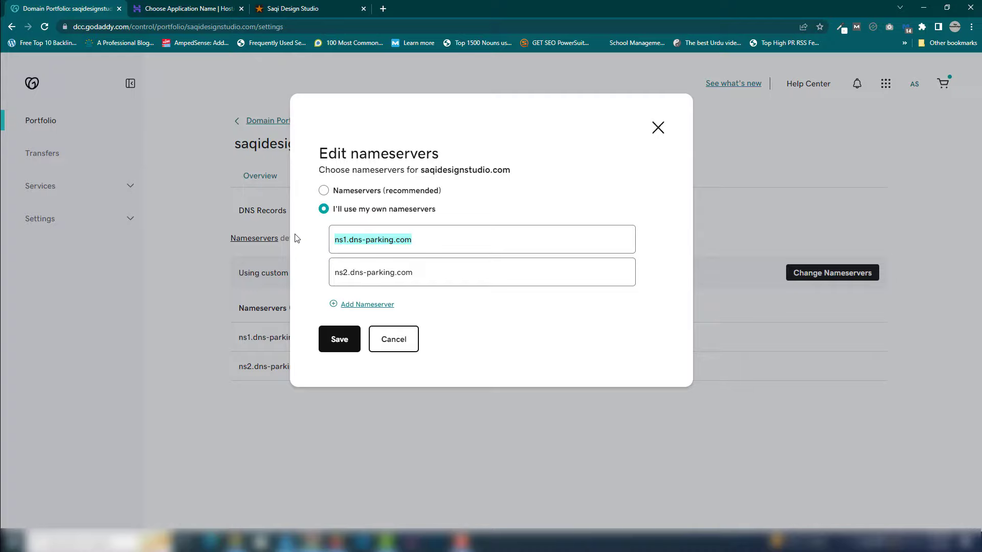
pyautogui.click(427, 268)
# Step: Paste ns2.dns-parking.com from Hostinger's required nameservers as the second custom nameserver in GoDaddy, and cancel the edit
pyautogui.click(210, 12)
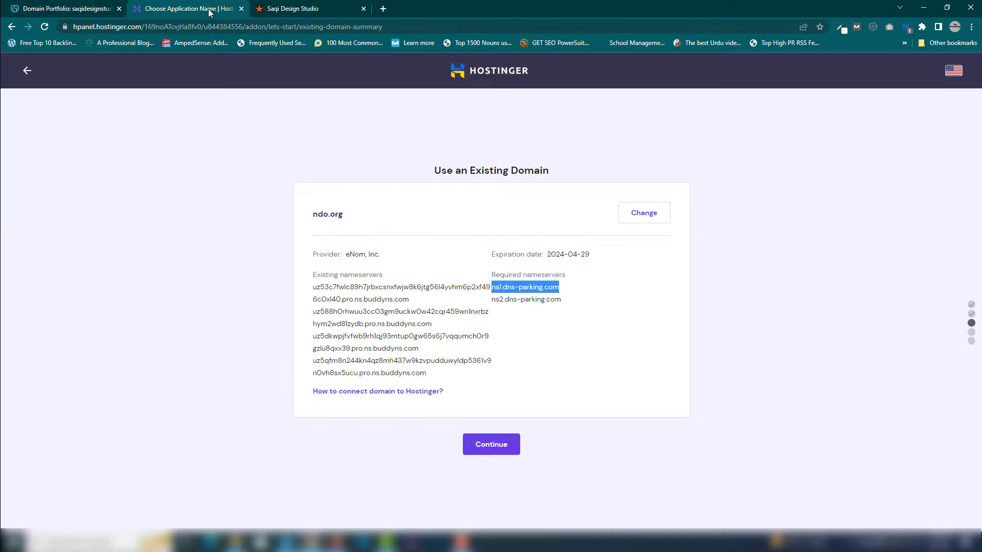
pyautogui.moveTo(561, 300); pyautogui.dragTo(495, 301)
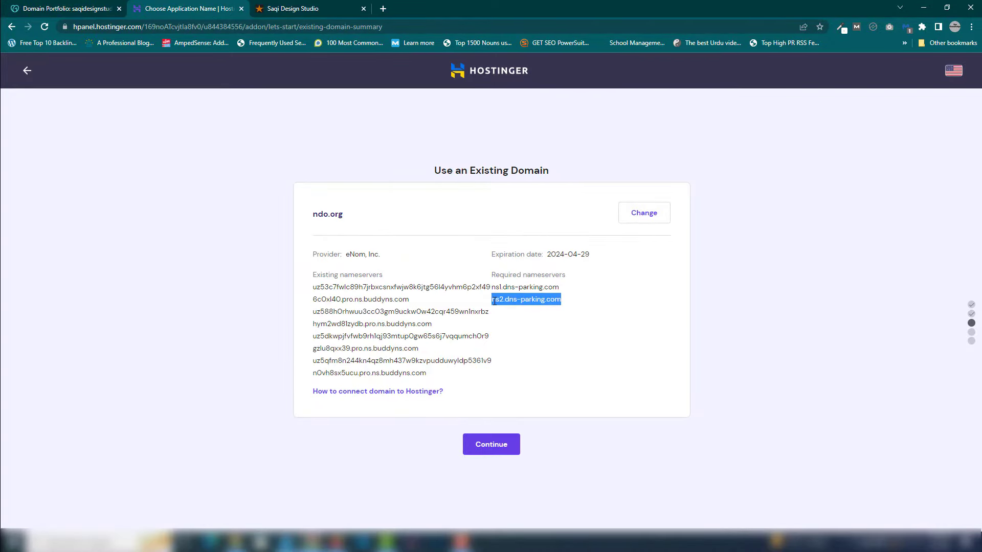
pyautogui.click(75, 5)
pyautogui.moveTo(424, 270); pyautogui.dragTo(266, 255)
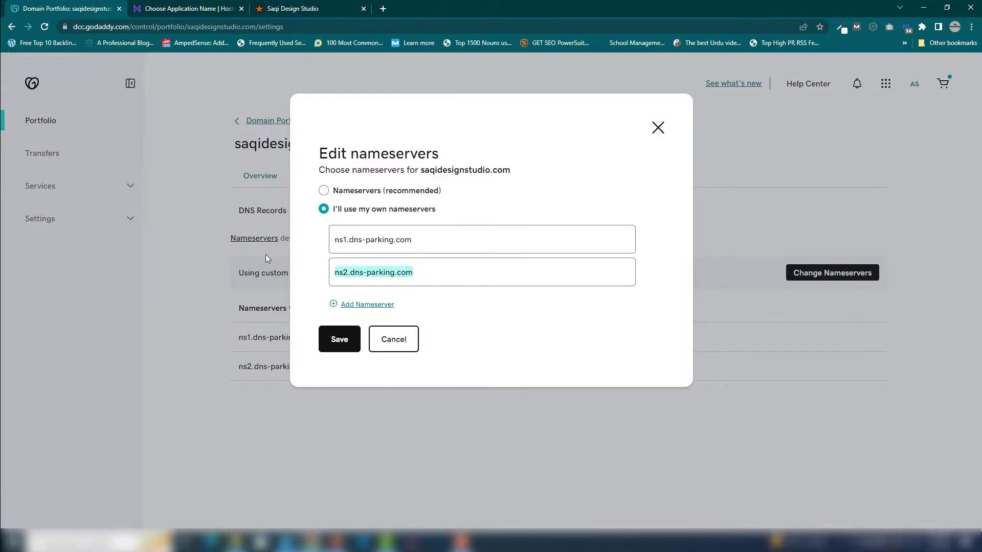
pyautogui.hotkey('ctrl', 'v')
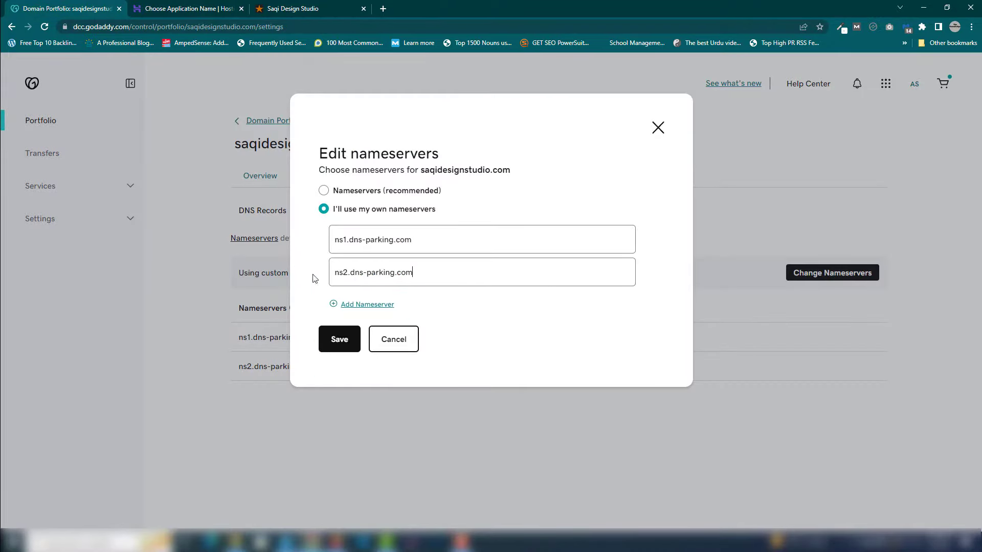
pyautogui.click(412, 352)
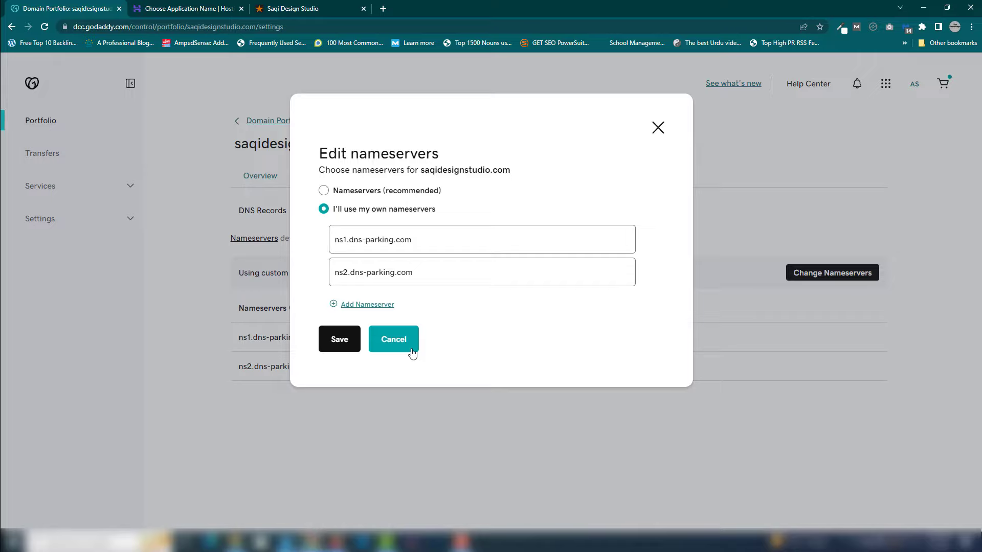
pyautogui.click(412, 351)
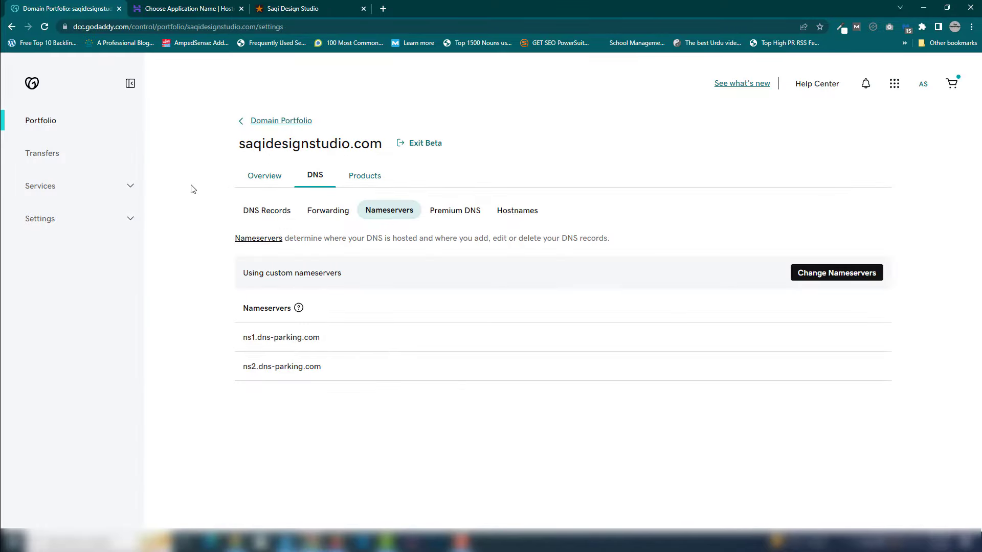
# Step: Return to the Hostinger home page, copy the domain name saqidesignstudio.com, and open that address in a new browser tab
pyautogui.click(176, 6)
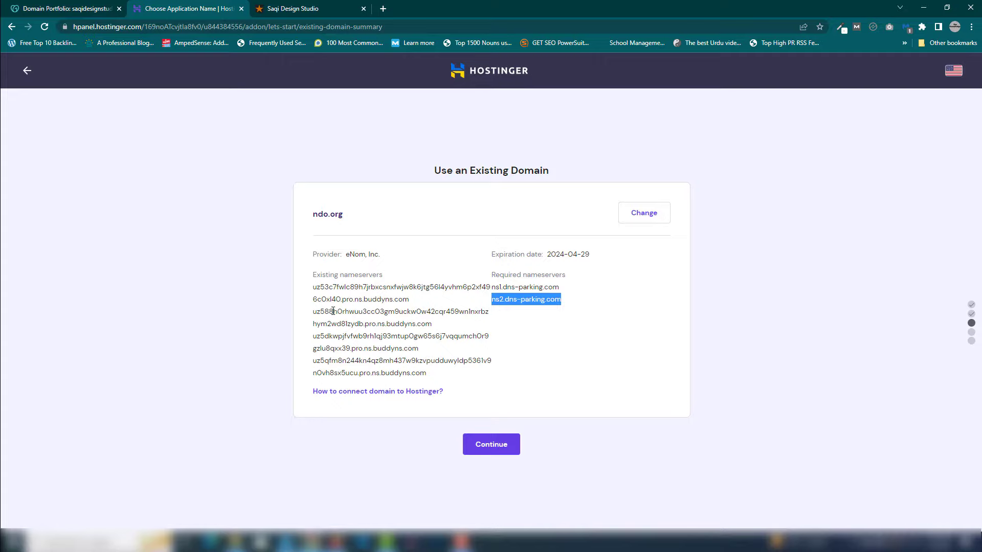
pyautogui.click(504, 72)
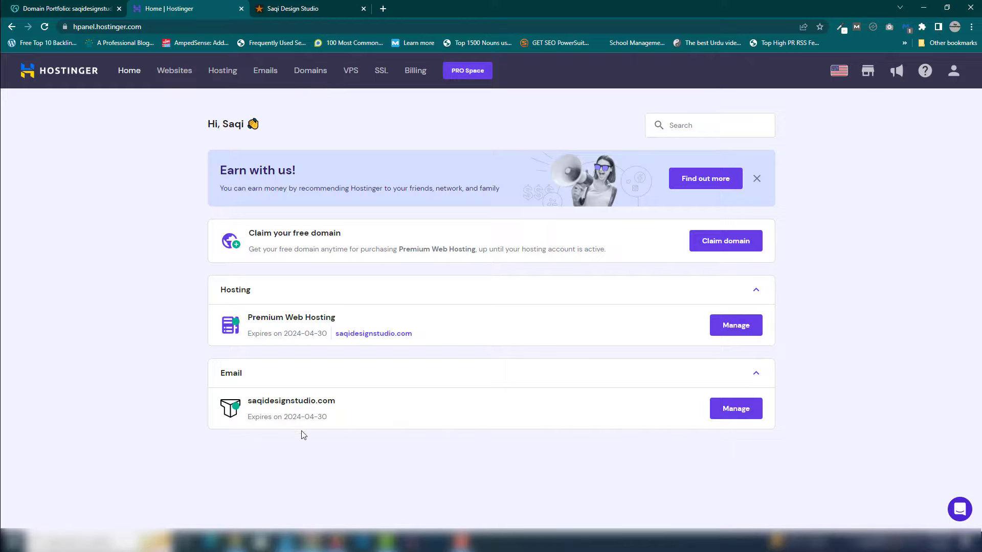
pyautogui.moveTo(334, 409); pyautogui.dragTo(246, 405)
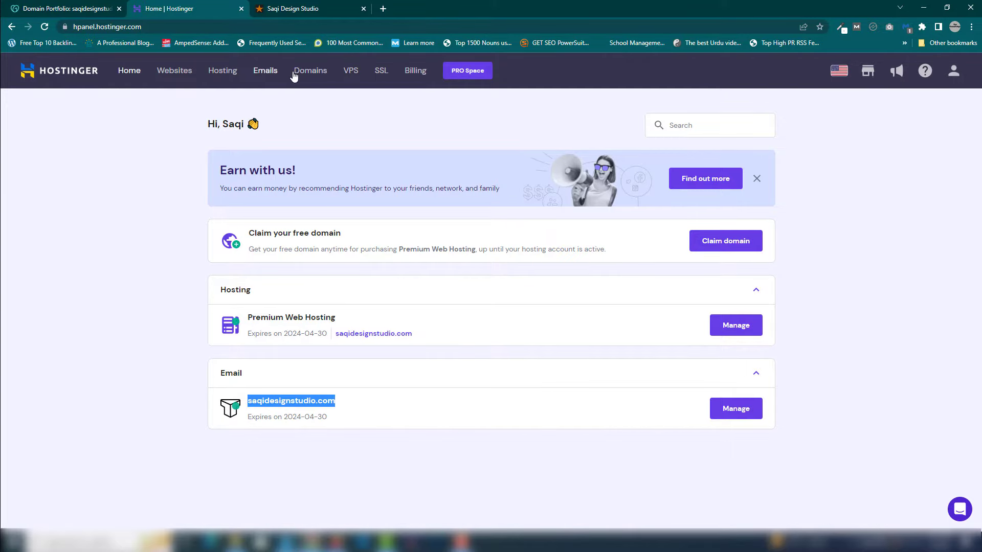
pyautogui.click(314, 9)
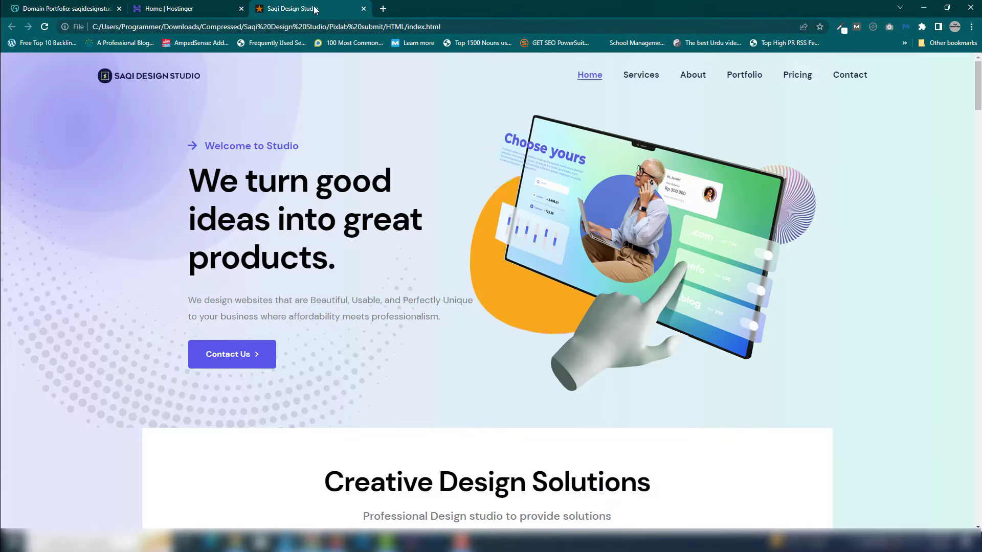
pyautogui.click(383, 8)
pyautogui.hotkey('ctrl', 'v')
pyautogui.press('Return')
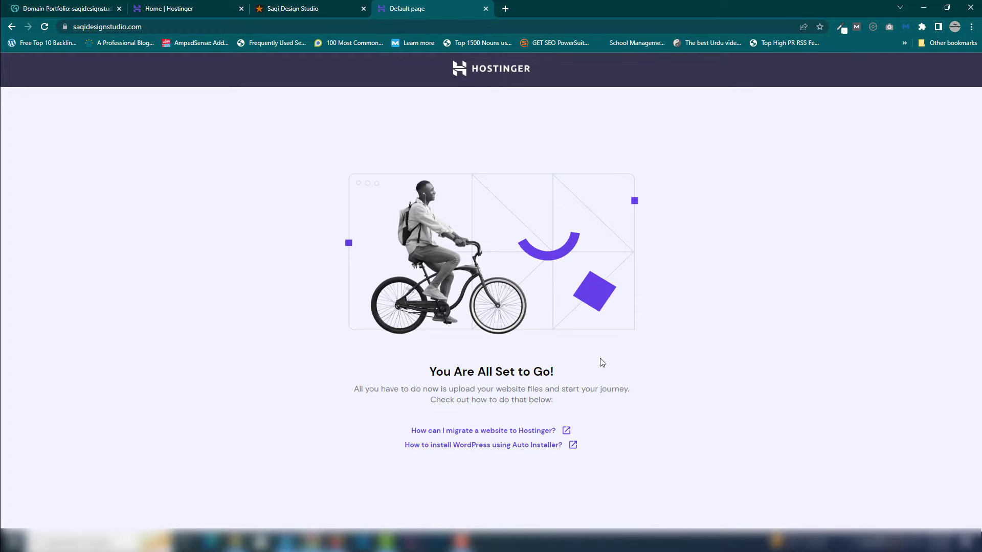
# Step: Look through the local Saqi Design Studio home page, then return to the live domain's default page to compare
pyautogui.click(154, 155)
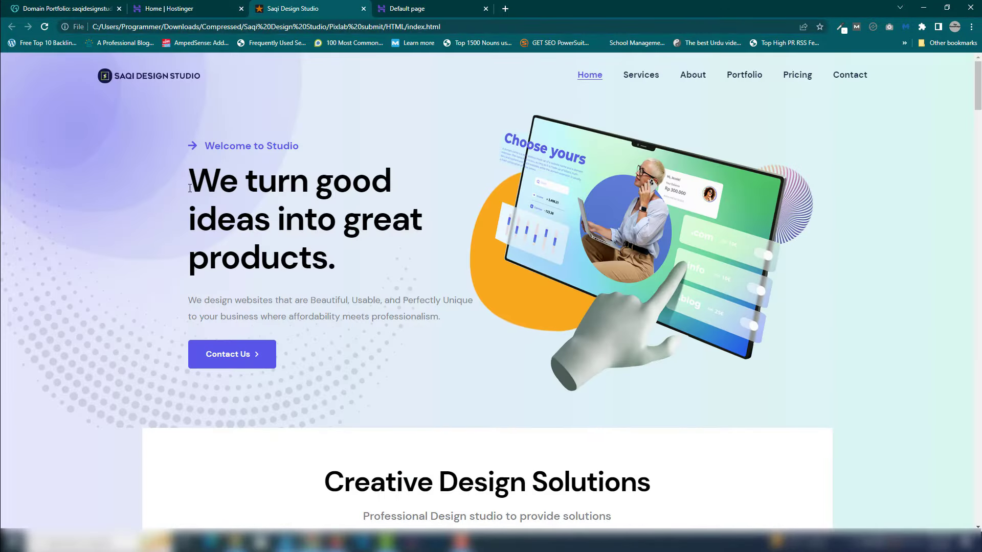
pyautogui.scroll(-9, 163, 158)
pyautogui.scroll(-5, 168, 158)
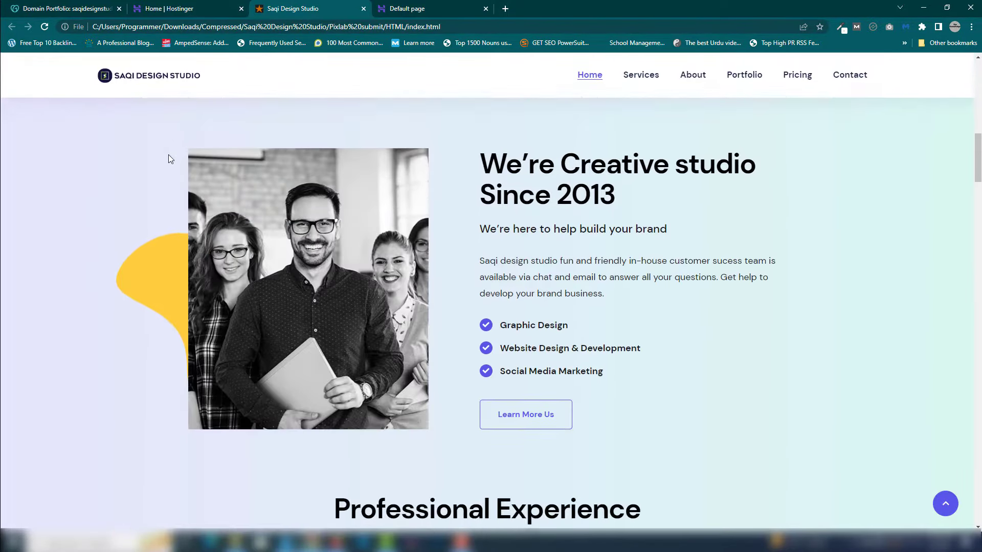
pyautogui.scroll(-5, 149, 147)
pyautogui.click(441, 8)
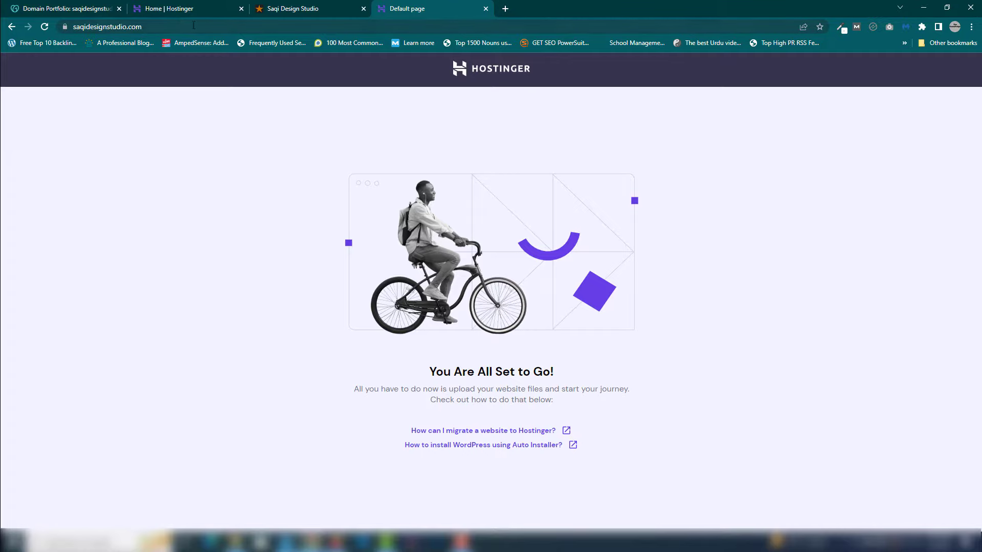
# Step: Open the management dashboard of the saqidesignstudio.com website in Hostinger and launch its file manager
pyautogui.click(178, 10)
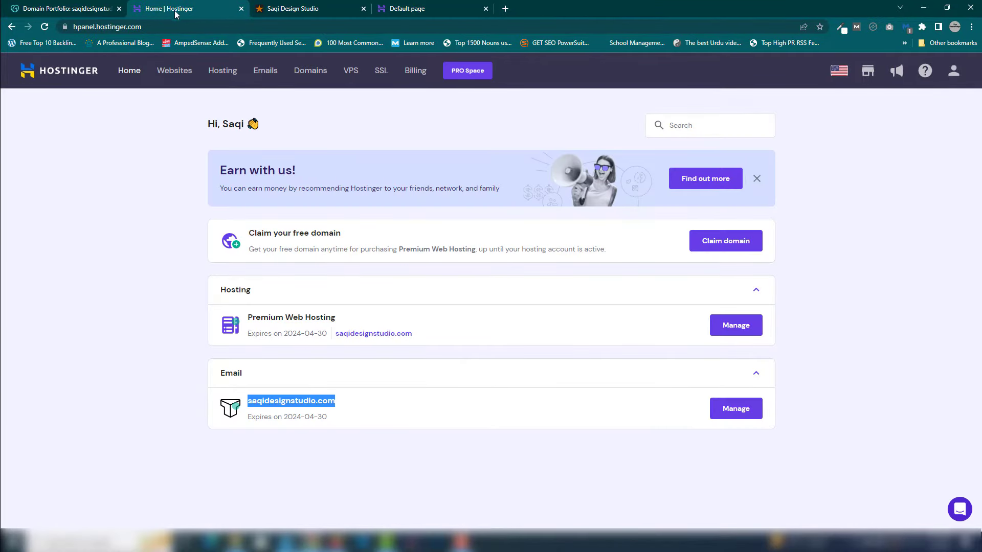
pyautogui.click(271, 404)
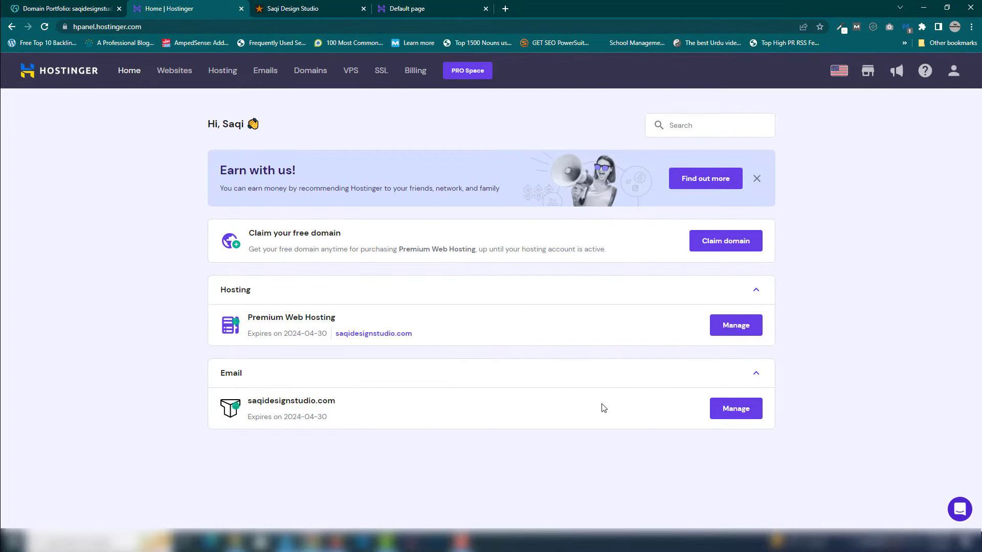
pyautogui.click(174, 72)
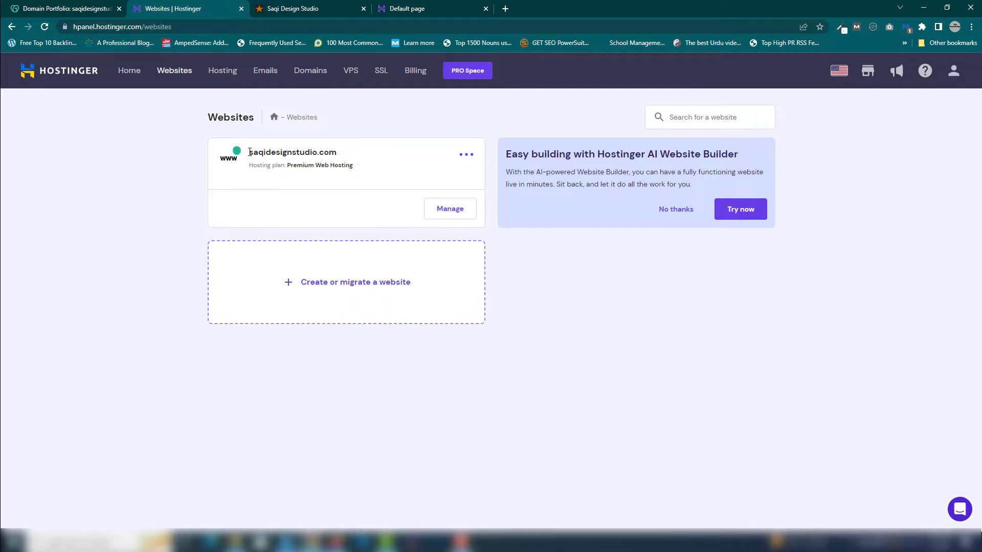
pyautogui.moveTo(250, 152); pyautogui.dragTo(346, 153)
pyautogui.click(457, 214)
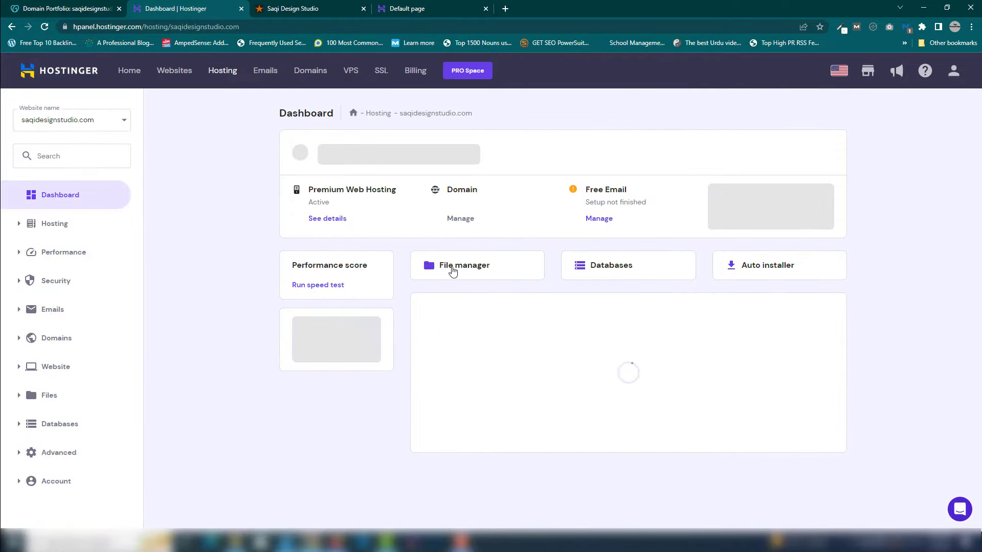
pyautogui.click(461, 266)
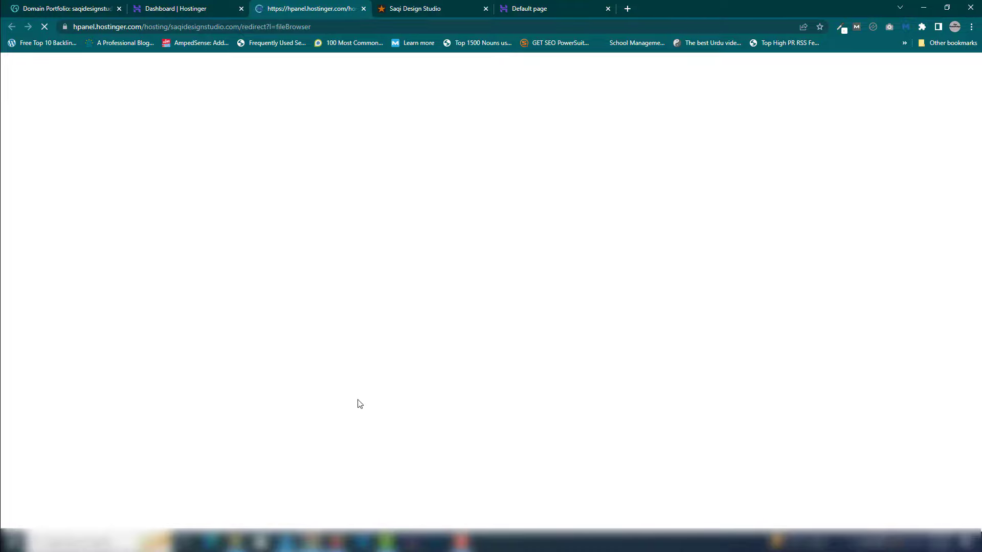
# Step: Switch to the website's local HTML folder in File Explorer and preview its index page in the browser
pyautogui.click(235, 544)
pyautogui.click(300, 341)
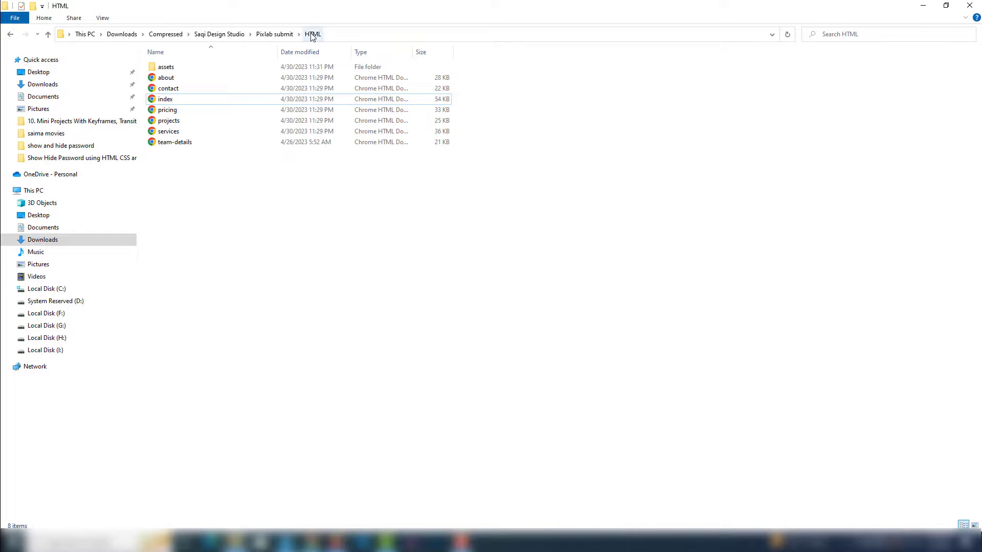
pyautogui.doubleClick(166, 99)
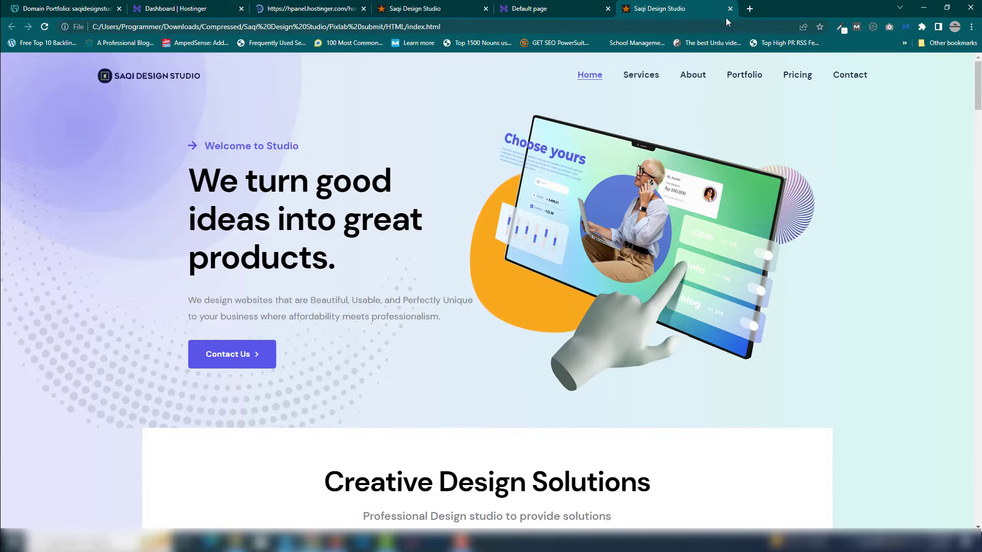
pyautogui.click(730, 9)
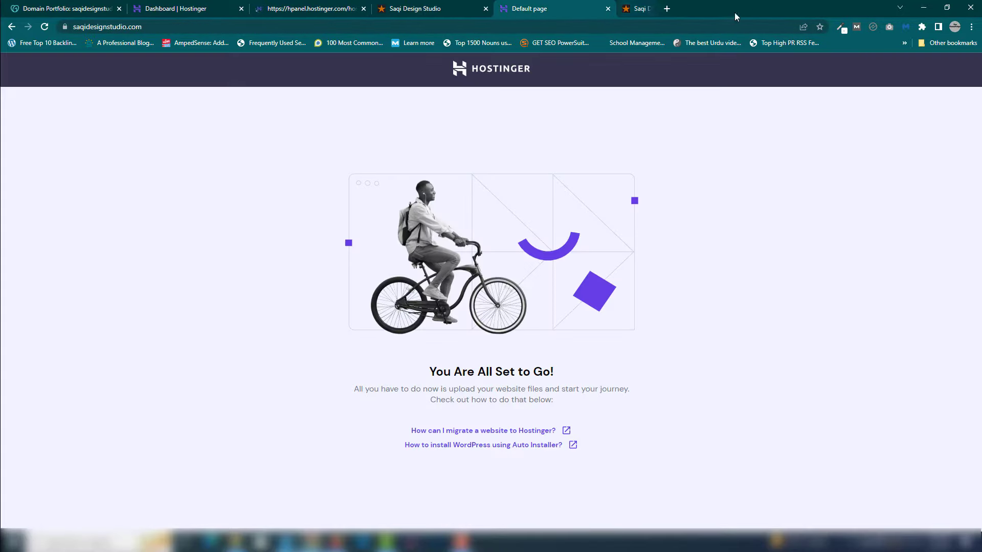
# Step: Compress the assets folder and all the HTML pages in the local HTML folder into one ZIP archive
pyautogui.click(924, 8)
pyautogui.moveTo(322, 224); pyautogui.dragTo(153, 64)
pyautogui.rightClick(179, 96)
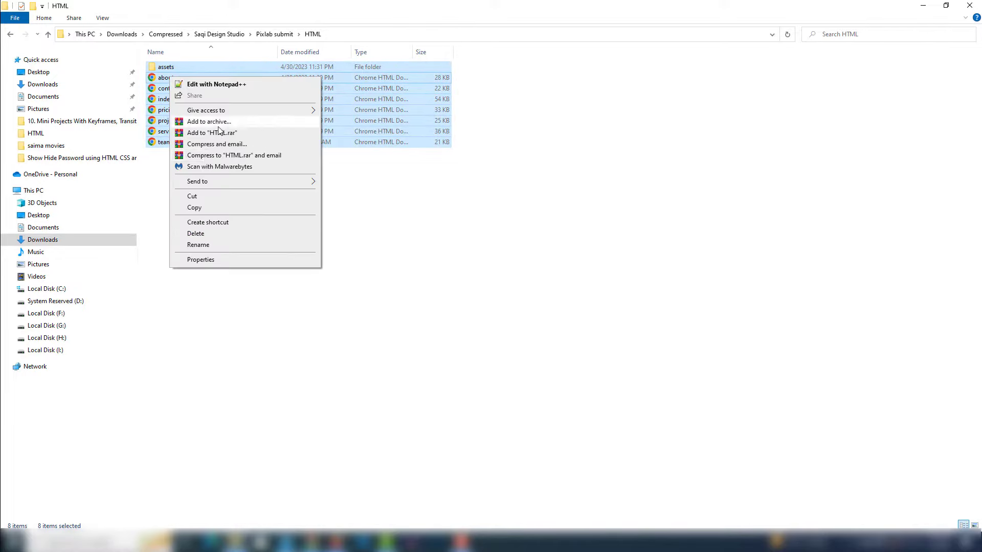
pyautogui.moveTo(254, 180)
pyautogui.click(364, 197)
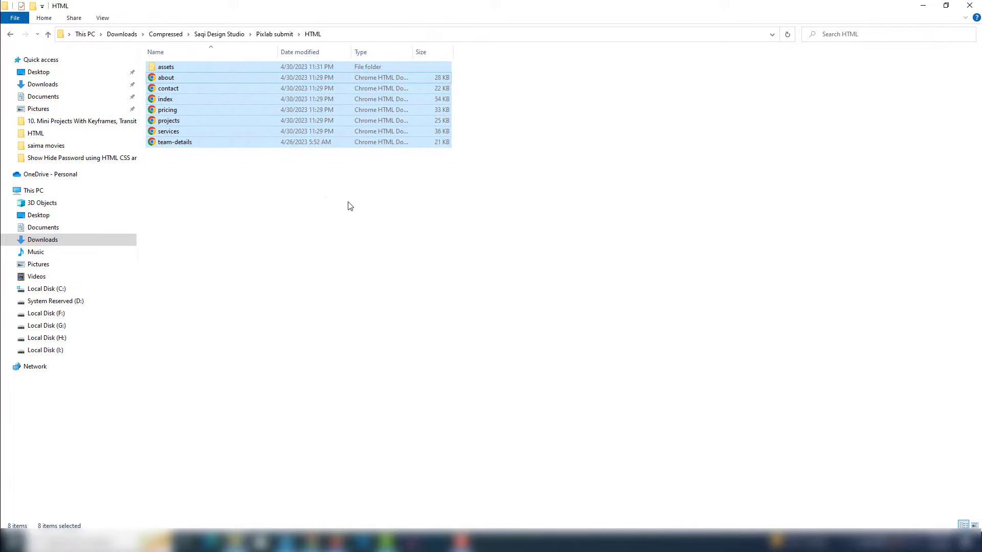
pyautogui.click(232, 201)
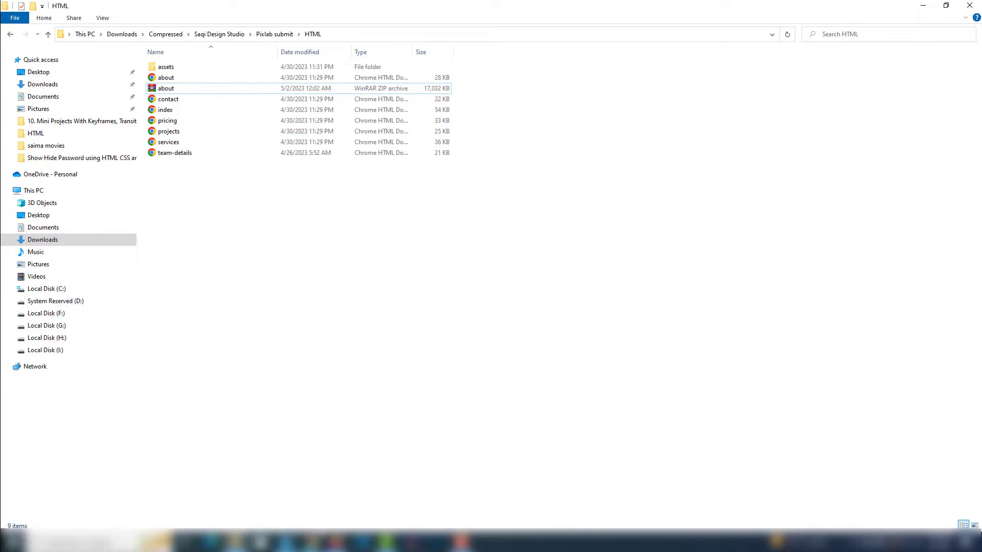
# Step: Switch to Hostinger's file manager, open the public_html folder, and upload the local about.zip archive into it
pyautogui.click(311, 541)
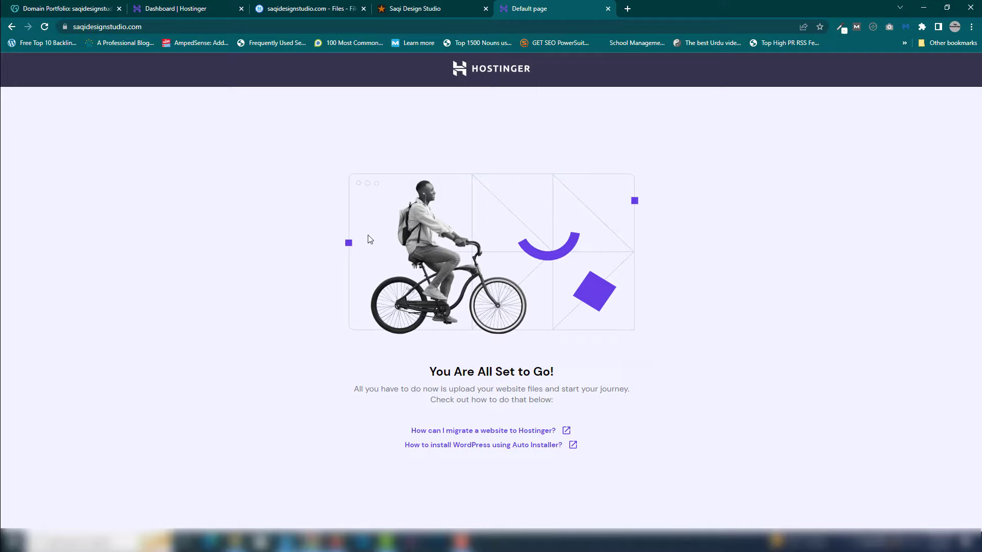
pyautogui.click(210, 8)
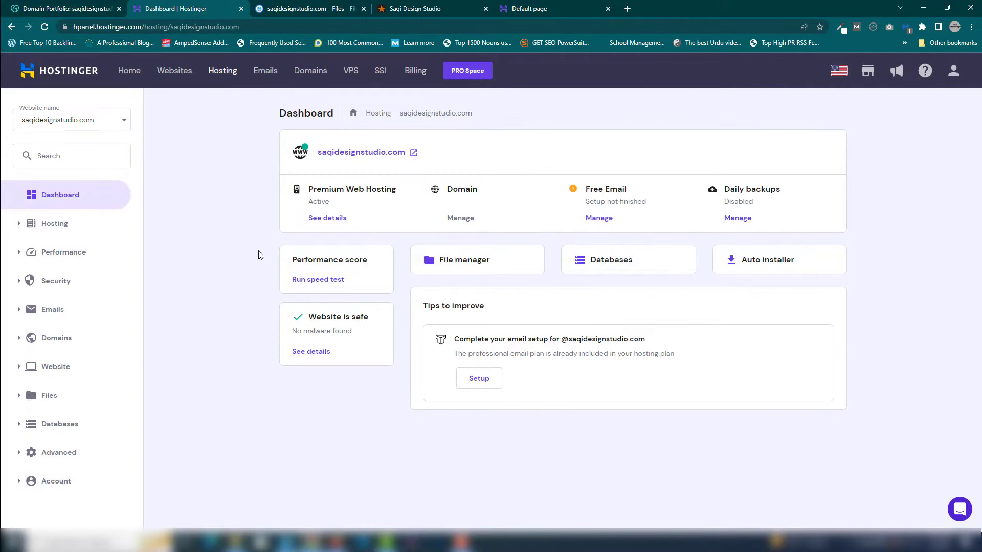
pyautogui.click(467, 259)
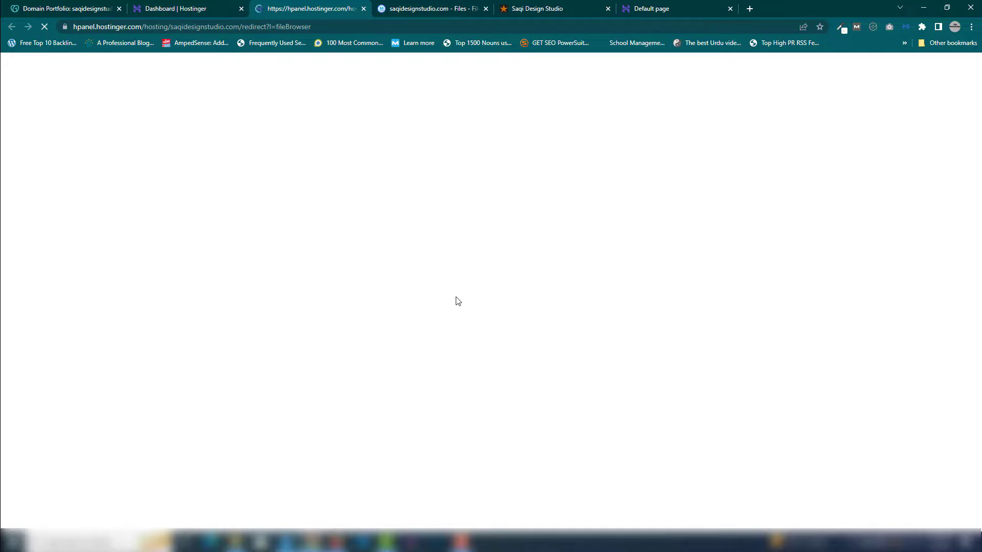
pyautogui.click(430, 8)
pyautogui.click(364, 8)
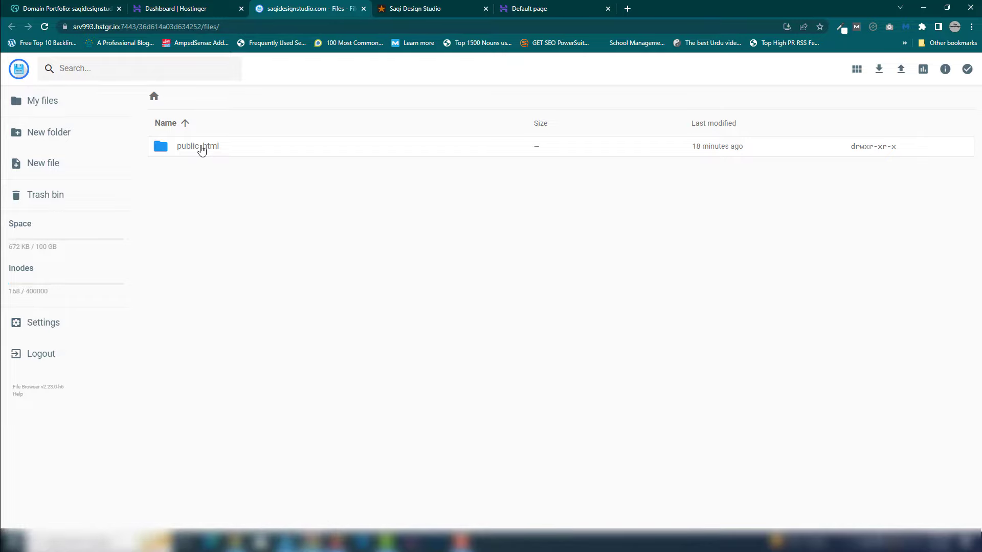
pyautogui.click(201, 148)
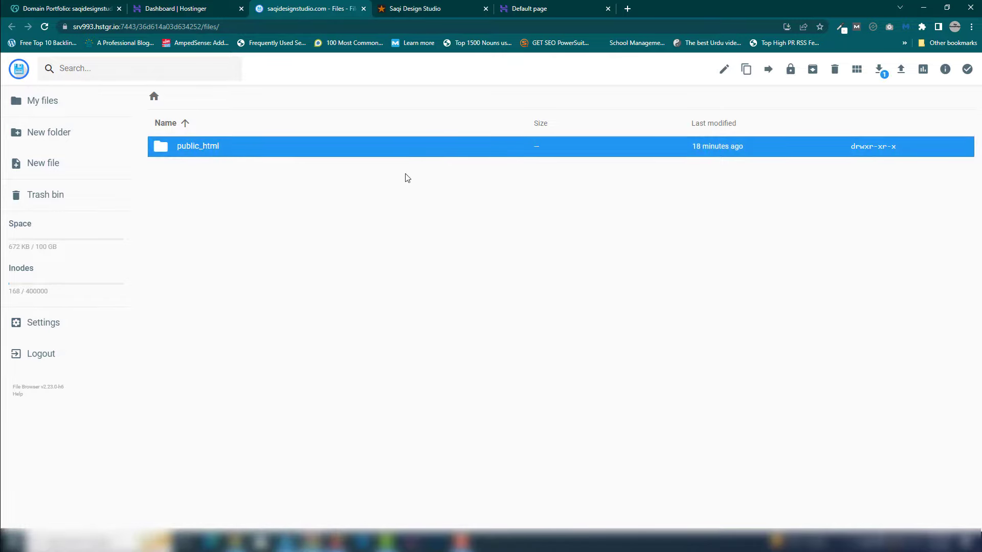
pyautogui.doubleClick(211, 152)
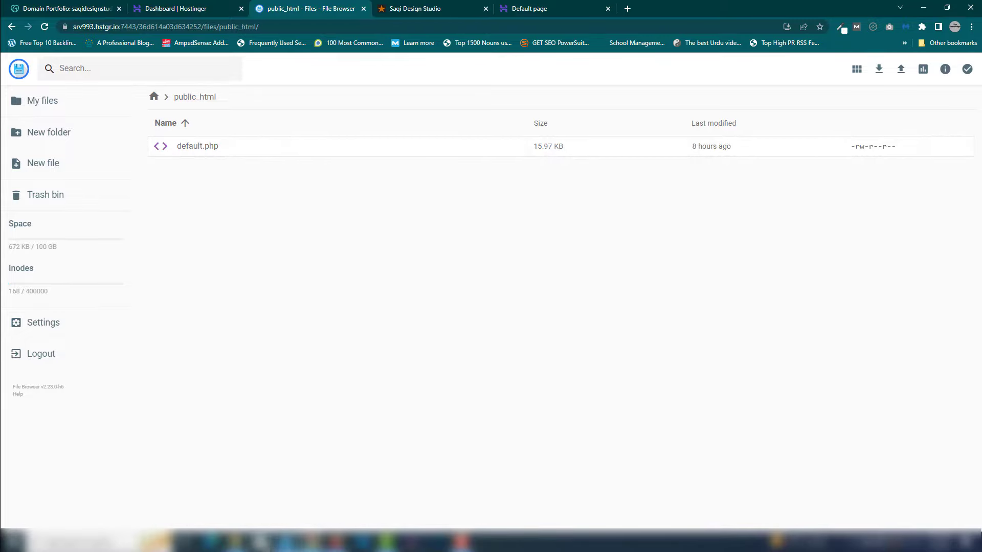
pyautogui.click(239, 542)
pyautogui.moveTo(171, 89); pyautogui.dragTo(314, 300)
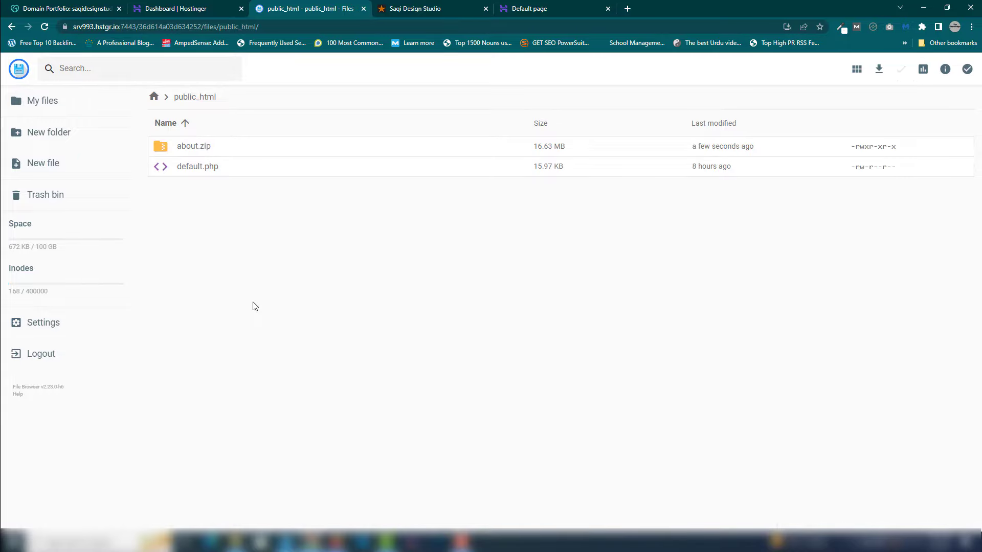
# Step: Extract about.zip into a folder named publich_html in the parent directory of public_html
pyautogui.rightClick(189, 149)
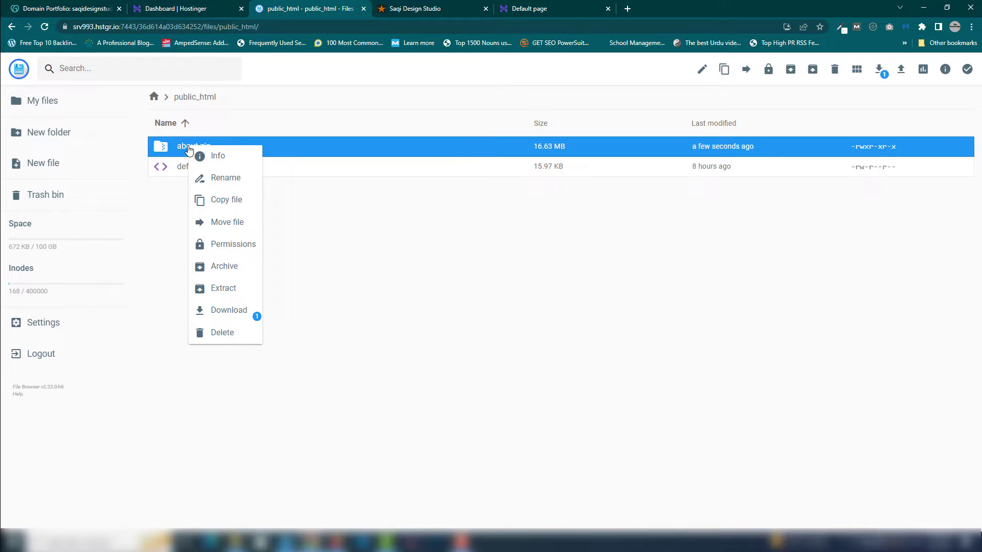
pyautogui.click(231, 290)
pyautogui.click(421, 312)
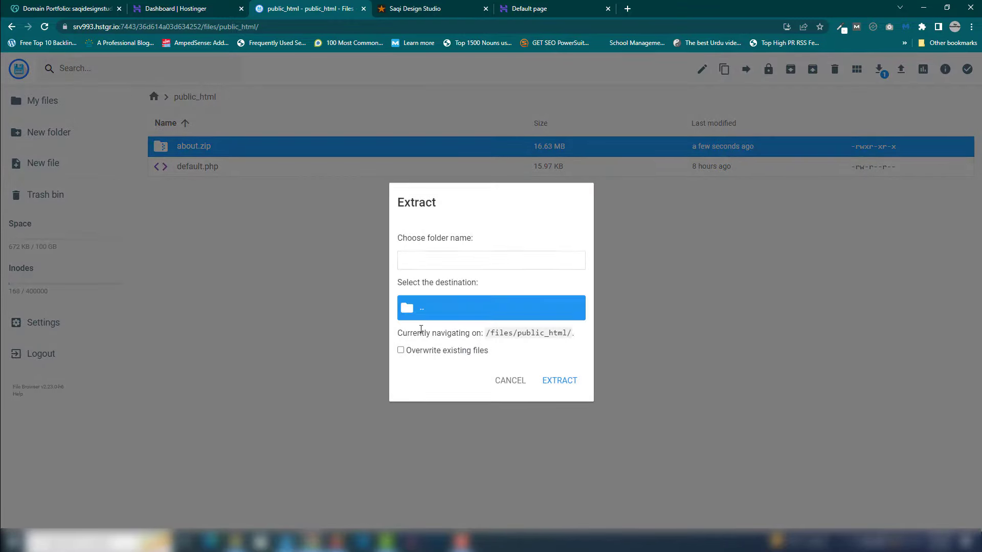
pyautogui.click(559, 383)
pyautogui.click(561, 380)
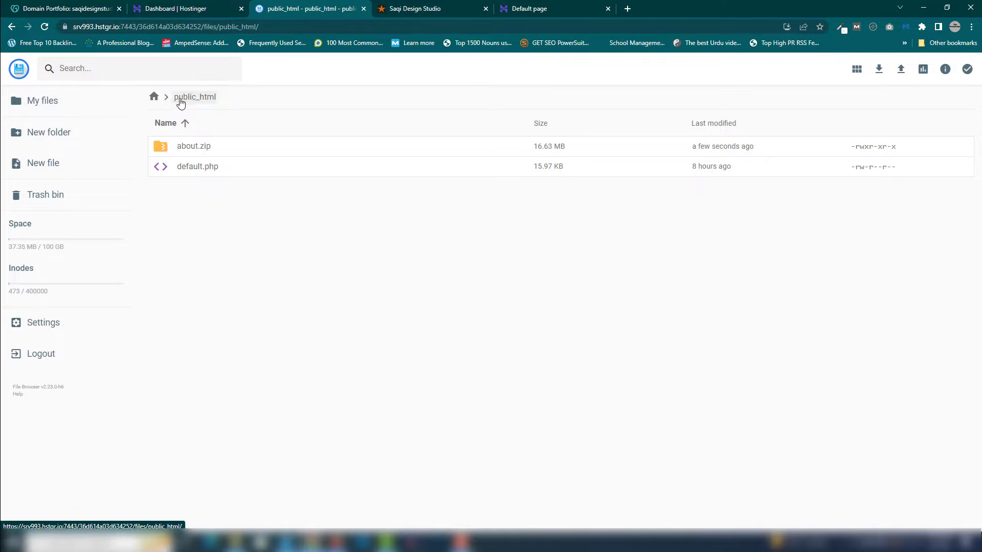
# Step: Go to the file manager's root directory and open the extracted publich_html folder
pyautogui.click(155, 99)
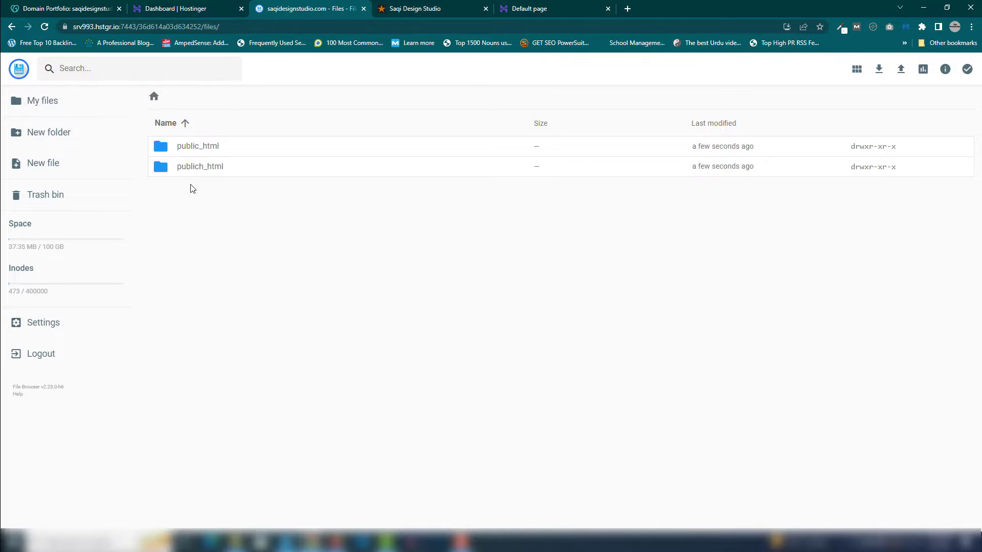
pyautogui.doubleClick(201, 168)
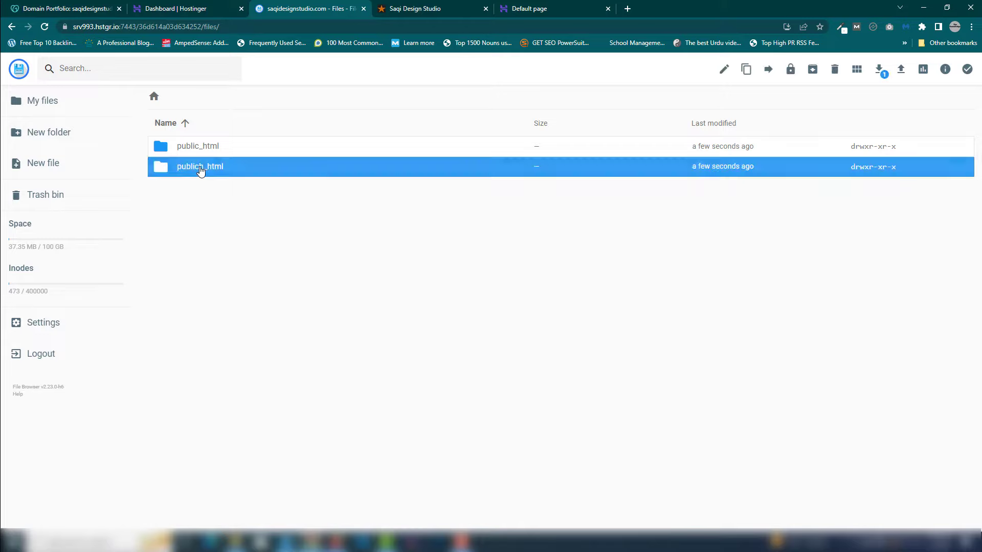
pyautogui.click(244, 292)
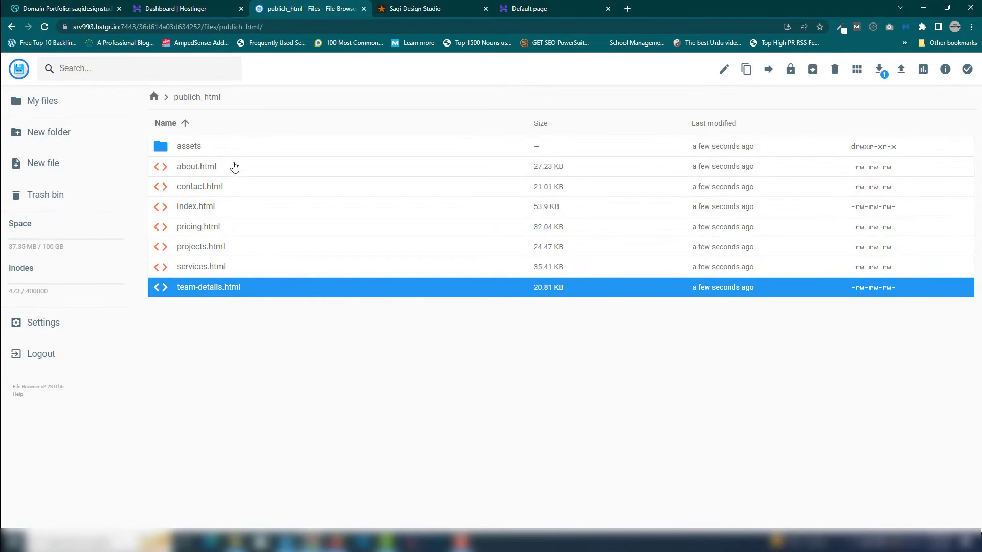
# Step: Move the assets folder and all HTML files from publich_html to its parent directory
pyautogui.click(234, 151)
pyautogui.hotkey('ctrl', 'a')
pyautogui.rightClick(235, 153)
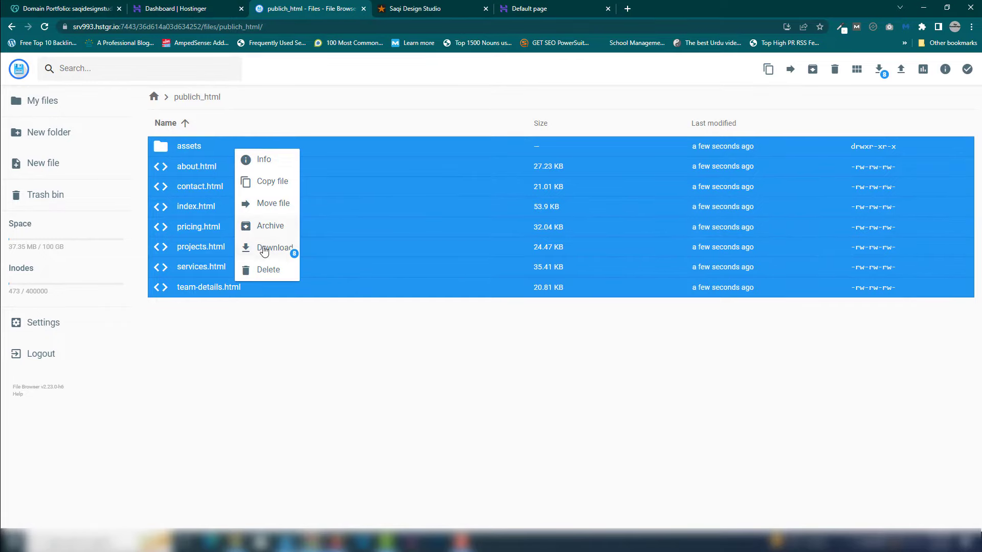
pyautogui.click(282, 211)
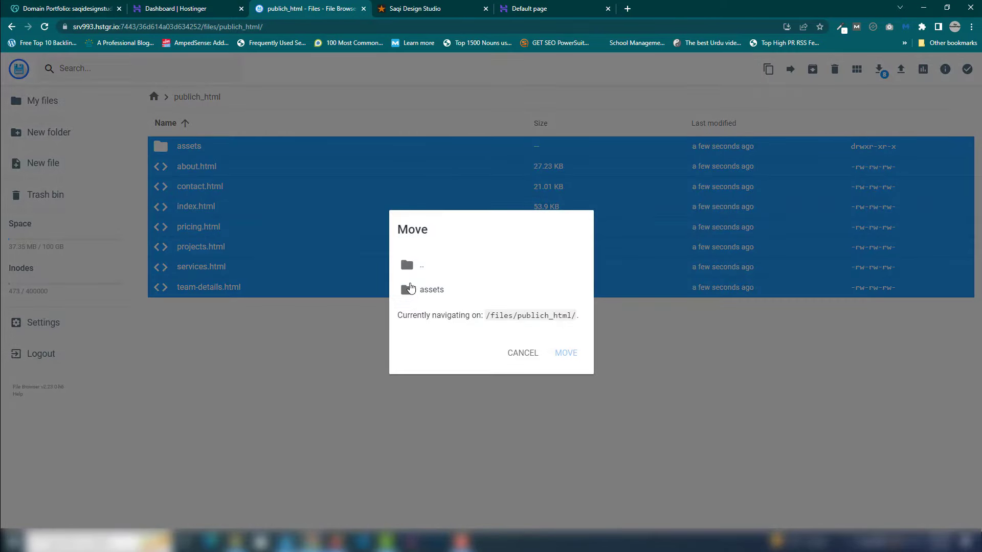
pyautogui.click(426, 267)
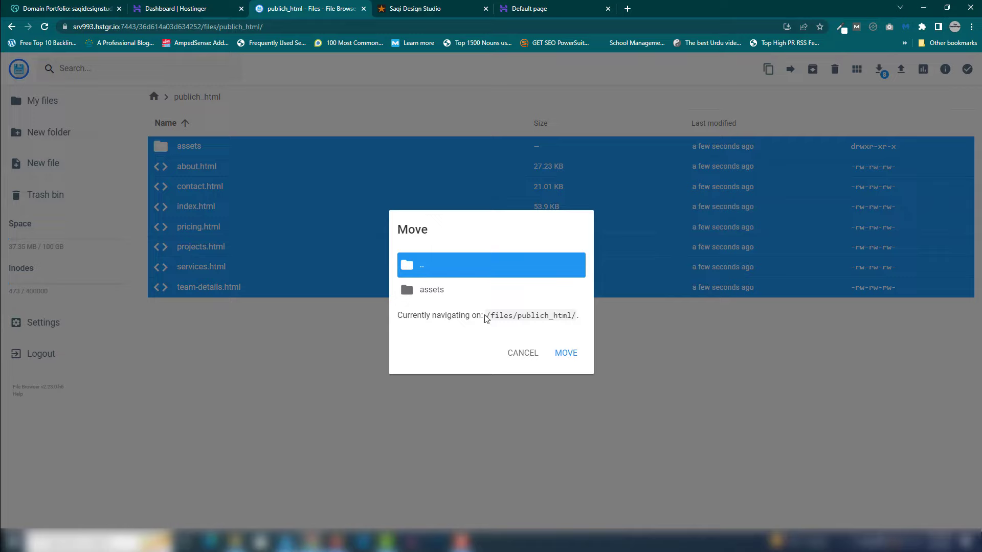
pyautogui.click(577, 363)
pyautogui.click(567, 360)
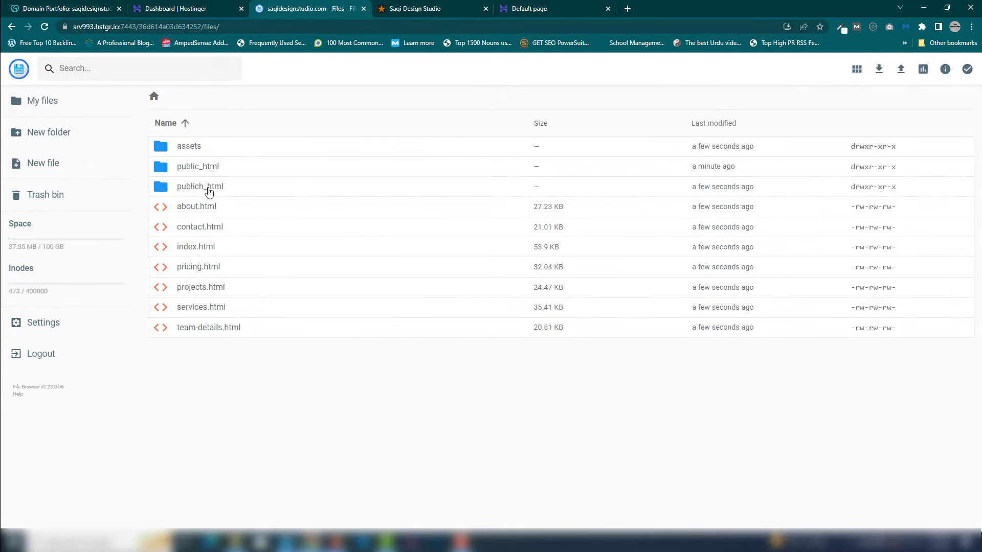
# Step: Delete everything in the file manager's root directory except the public_html folder, skipping the trash bin
pyautogui.doubleClick(201, 172)
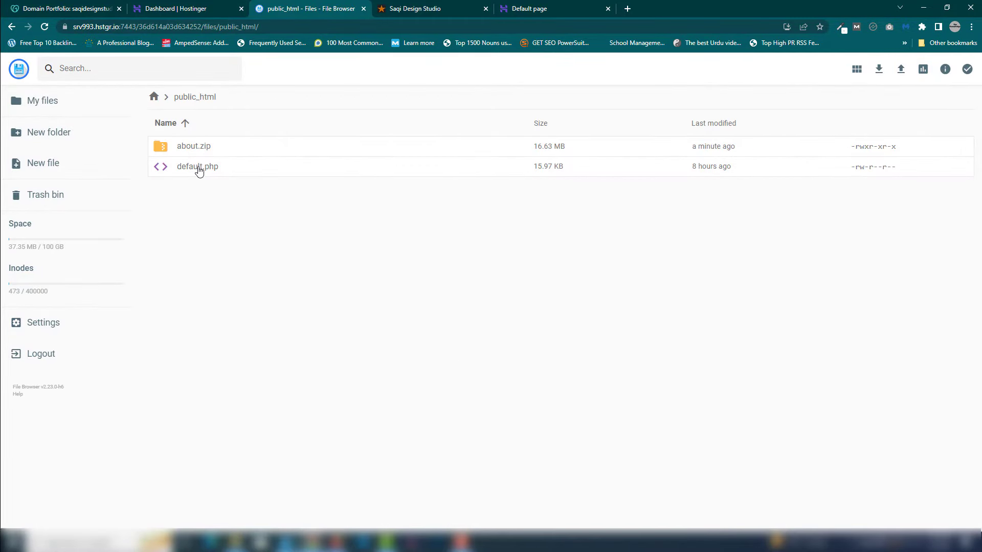
pyautogui.click(154, 97)
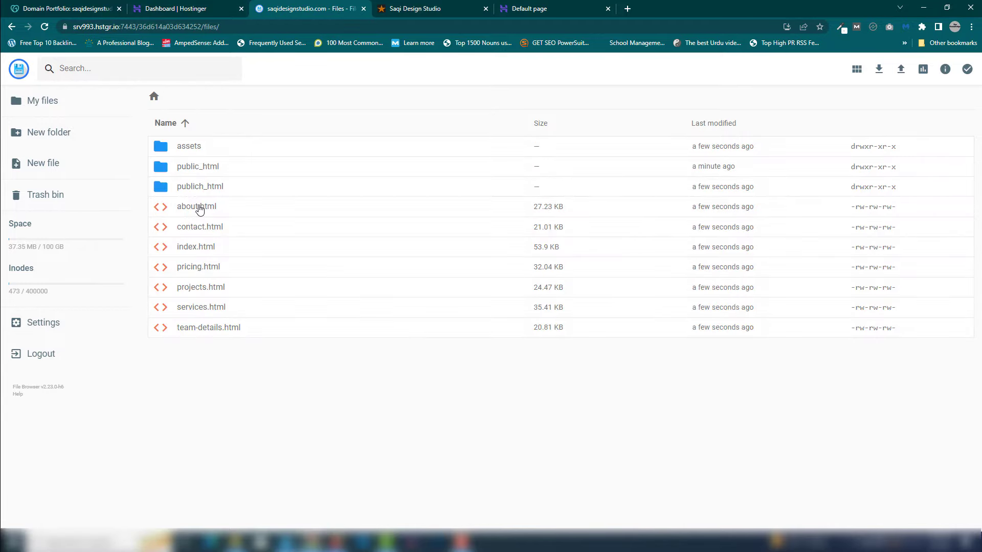
pyautogui.click(199, 188)
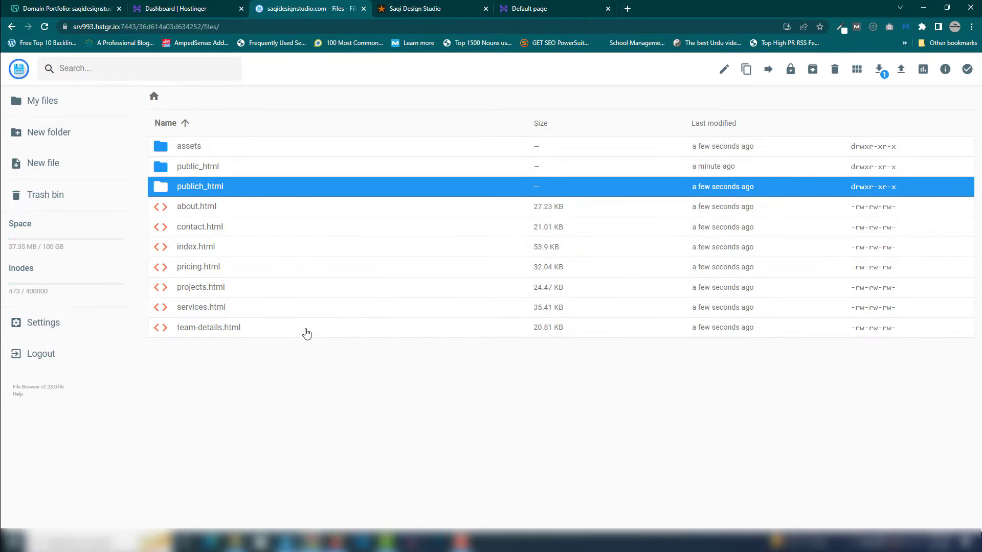
pyautogui.click(296, 330)
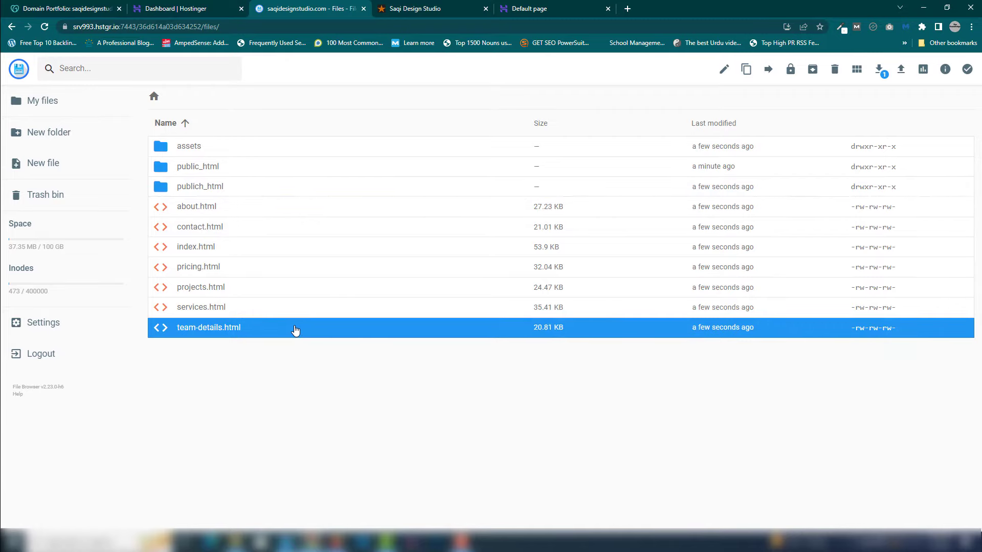
pyautogui.hotkey('ctrl', 'a')
pyautogui.keyDown('ctrl'); pyautogui.click(217, 169); pyautogui.keyUp('ctrl')
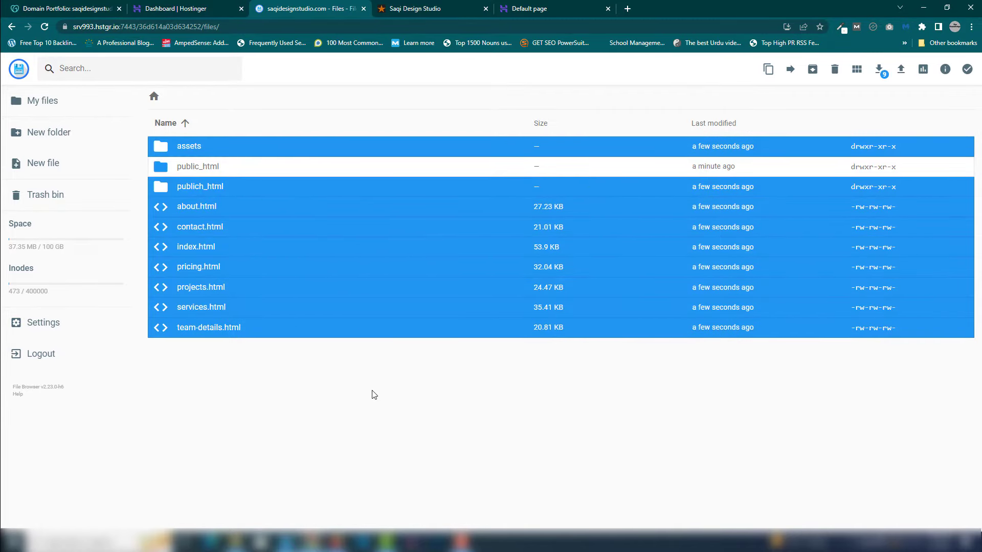
pyautogui.rightClick(315, 269)
pyautogui.click(353, 386)
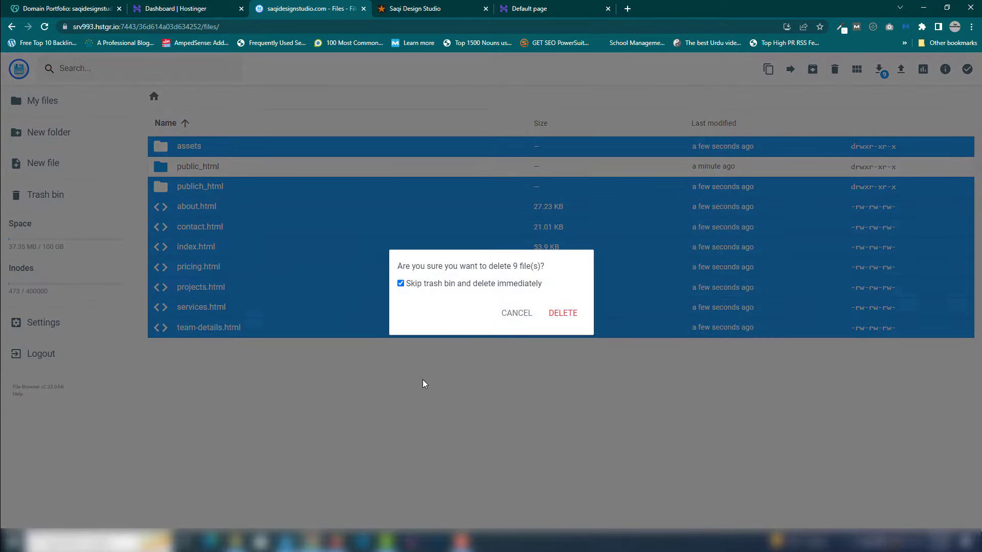
pyautogui.click(563, 314)
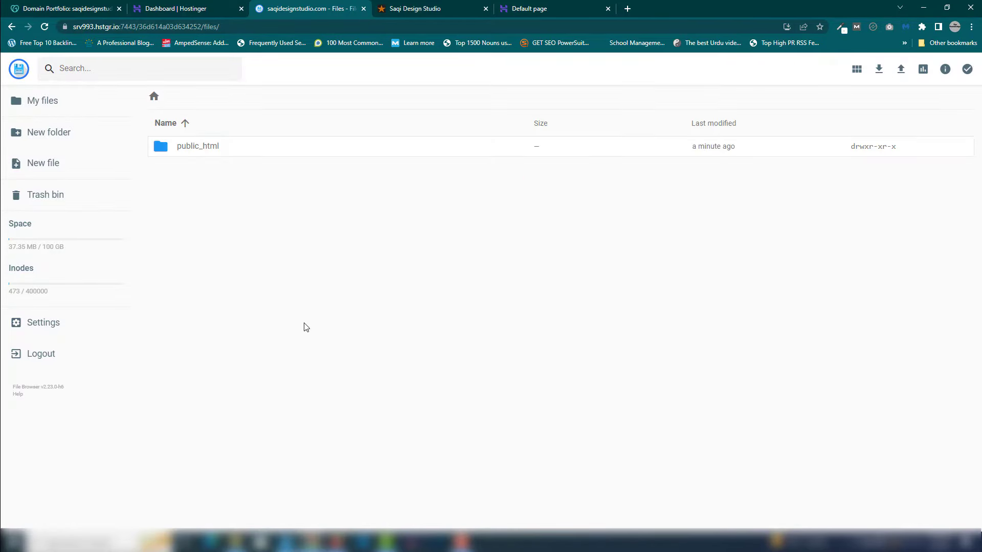
# Step: Open public_html and extract about.zip into a folder named saqi with public_html as the destination
pyautogui.doubleClick(206, 153)
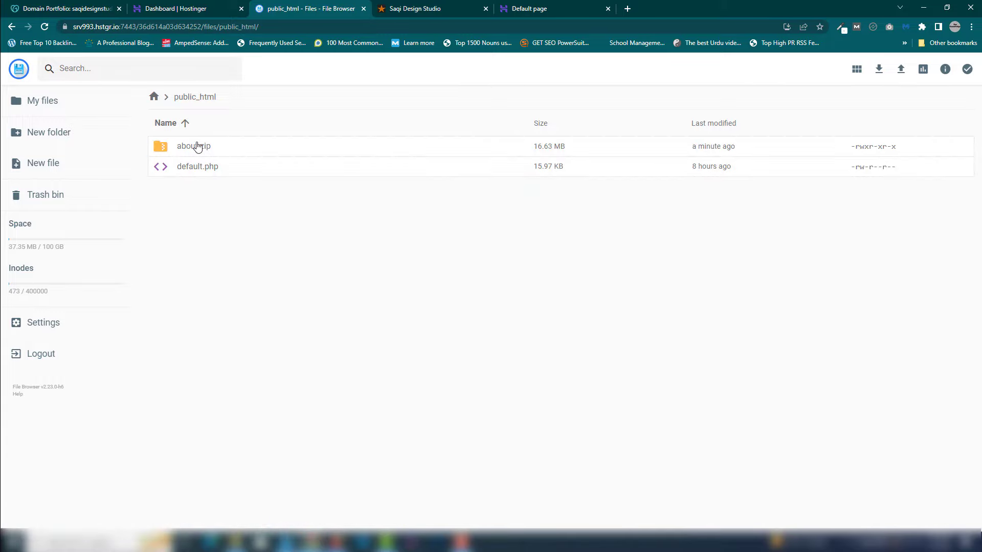
pyautogui.rightClick(197, 147)
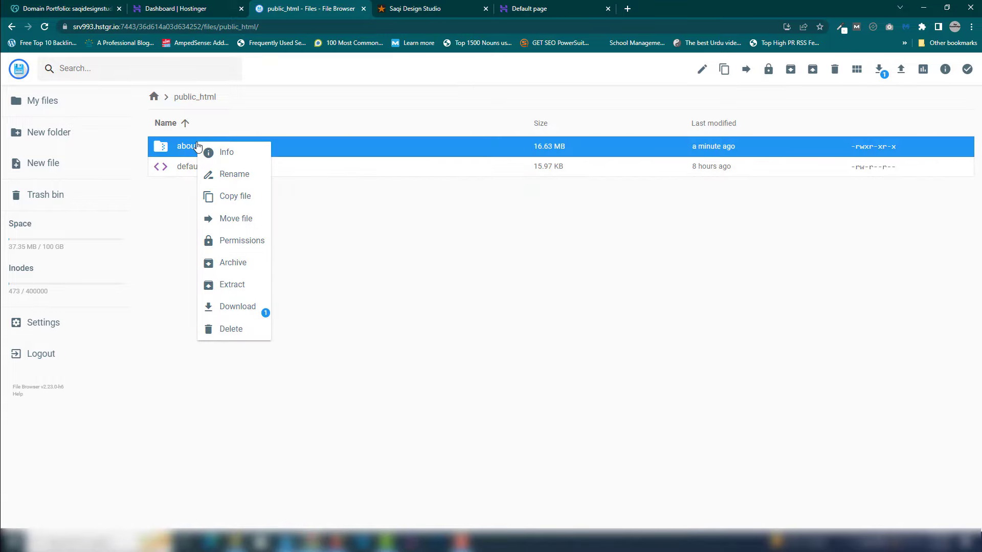
pyautogui.click(237, 290)
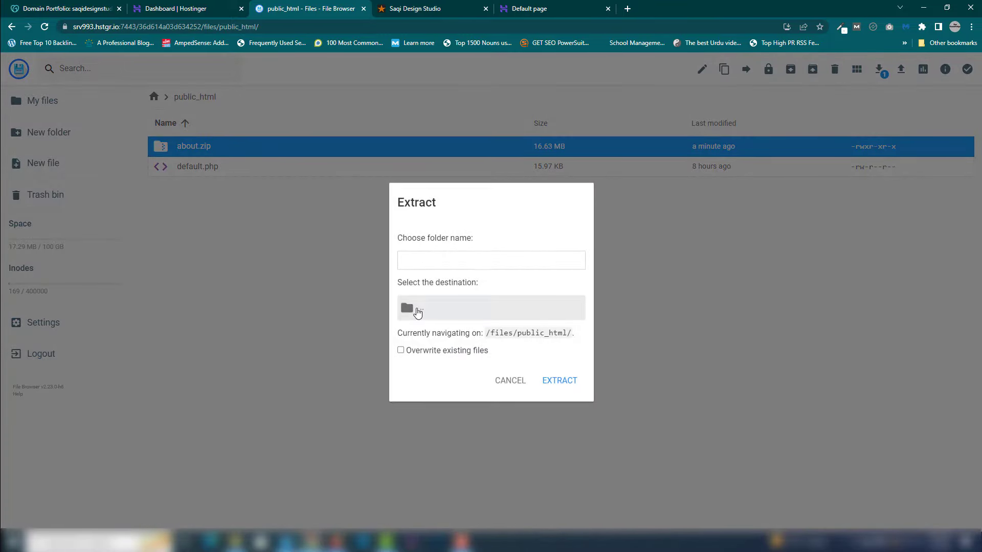
pyautogui.click(430, 320)
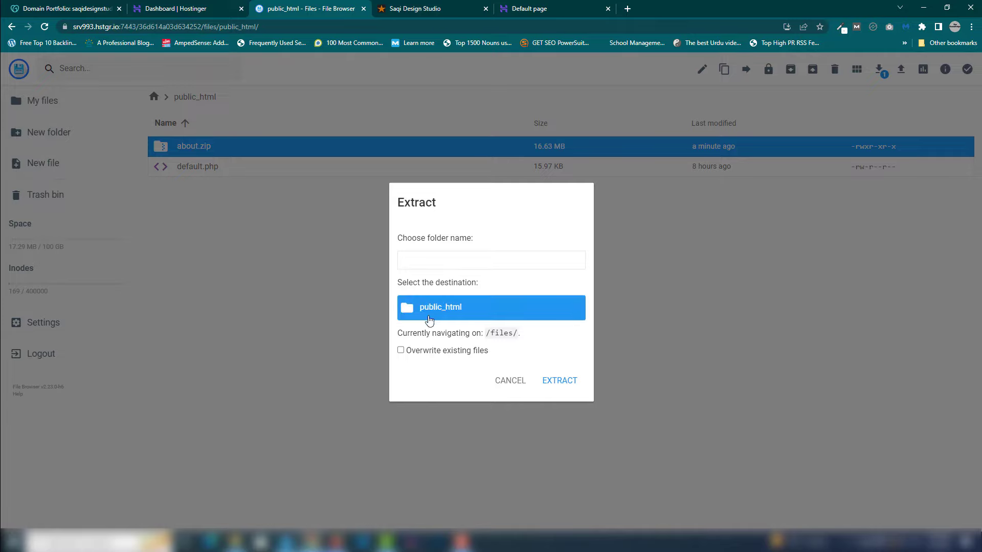
pyautogui.click(557, 387)
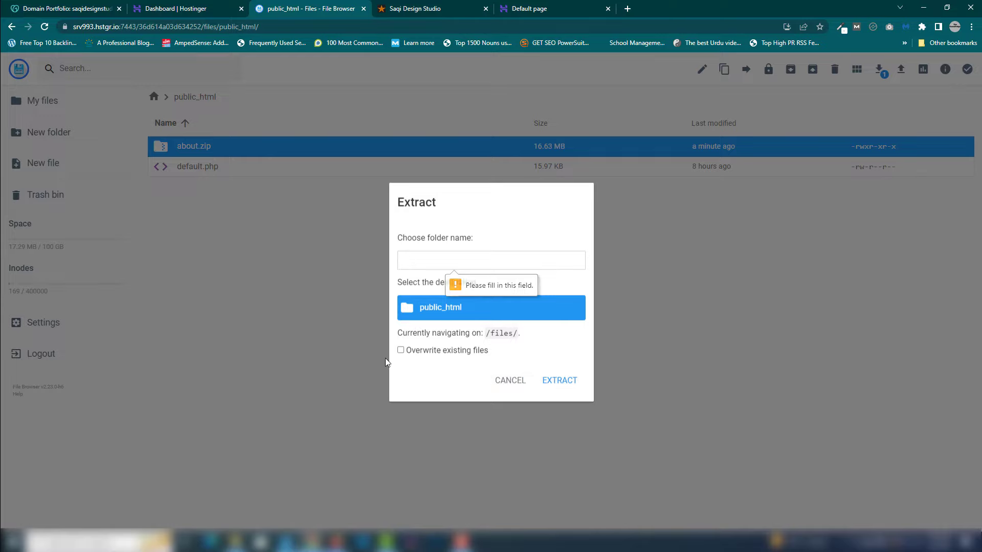
pyautogui.write('saqi')
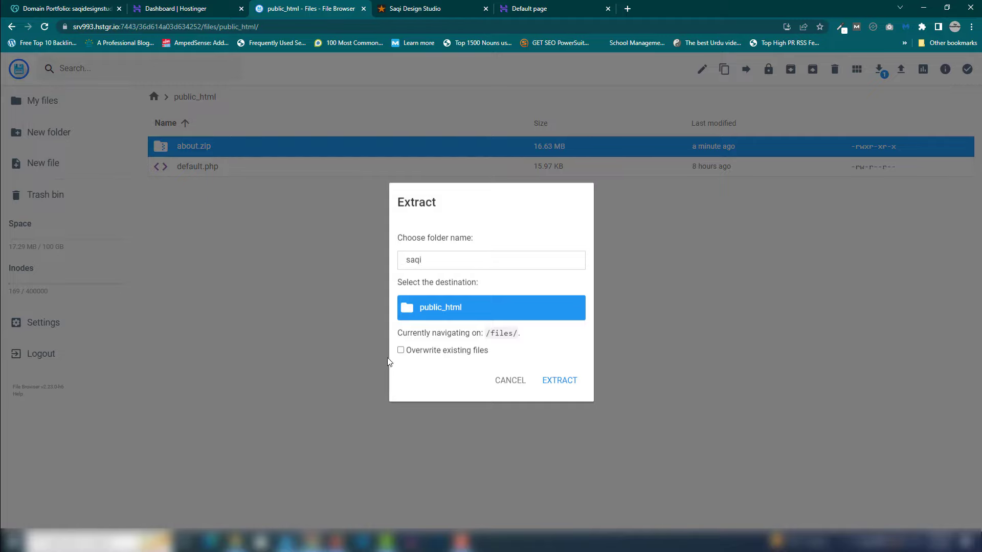
pyautogui.click(573, 385)
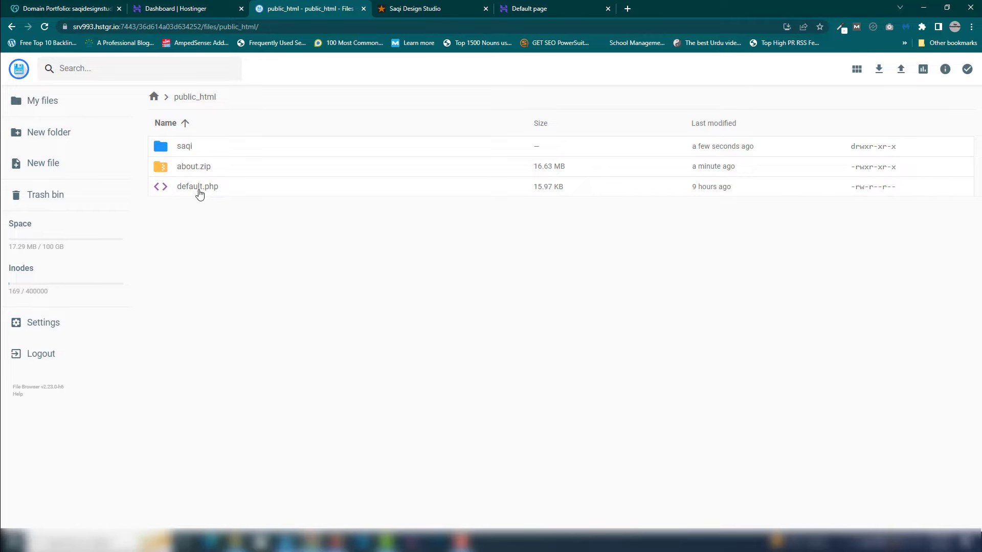
# Step: Open the saqi folder and move its assets folder and all HTML files into public_html
pyautogui.click(180, 148)
pyautogui.rightClick(188, 146)
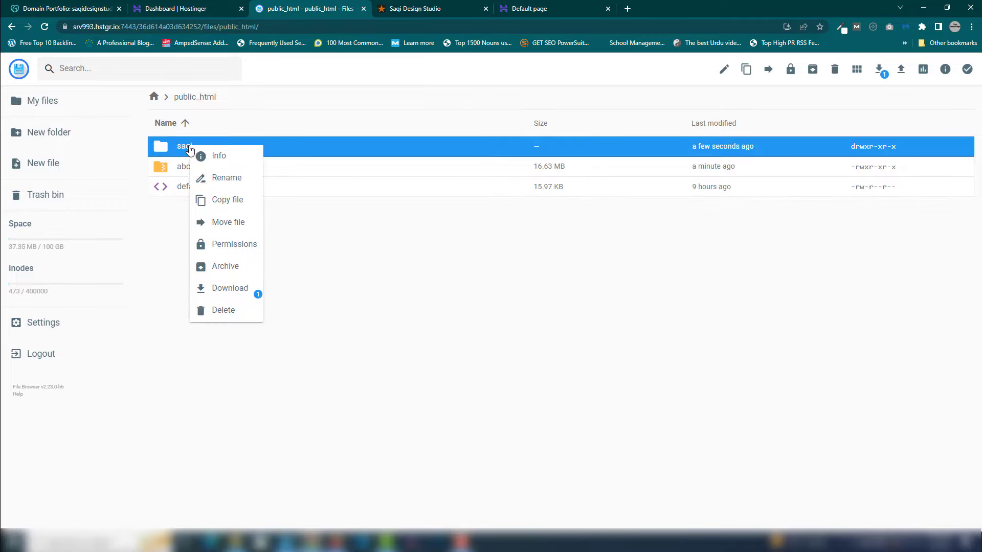
pyautogui.doubleClick(179, 148)
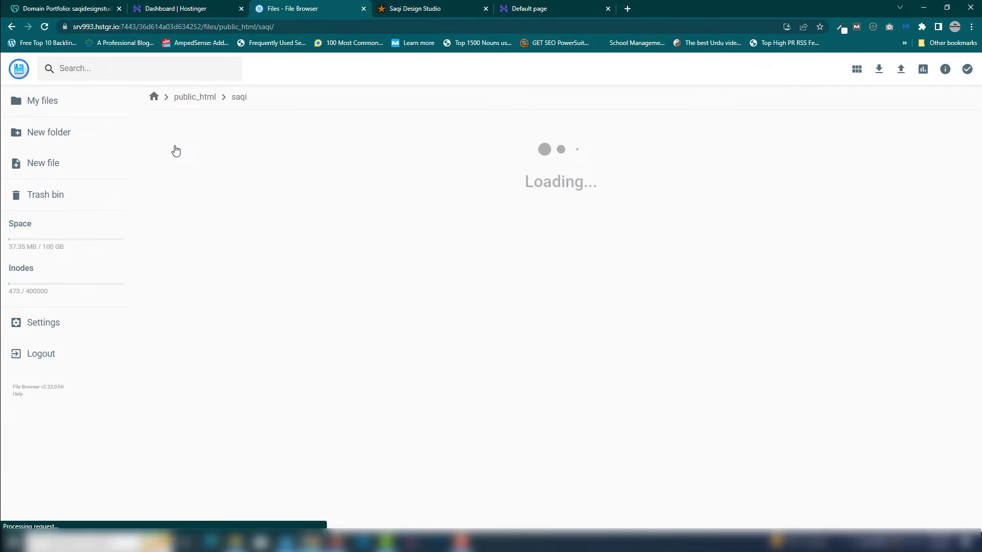
pyautogui.click(211, 151)
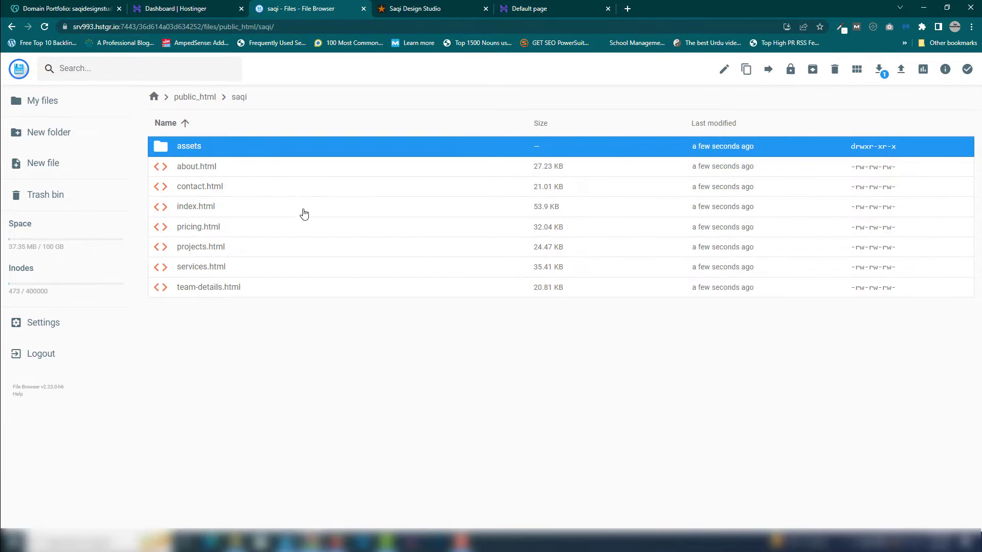
pyautogui.hotkey('ctrl', 'a')
pyautogui.rightClick(212, 153)
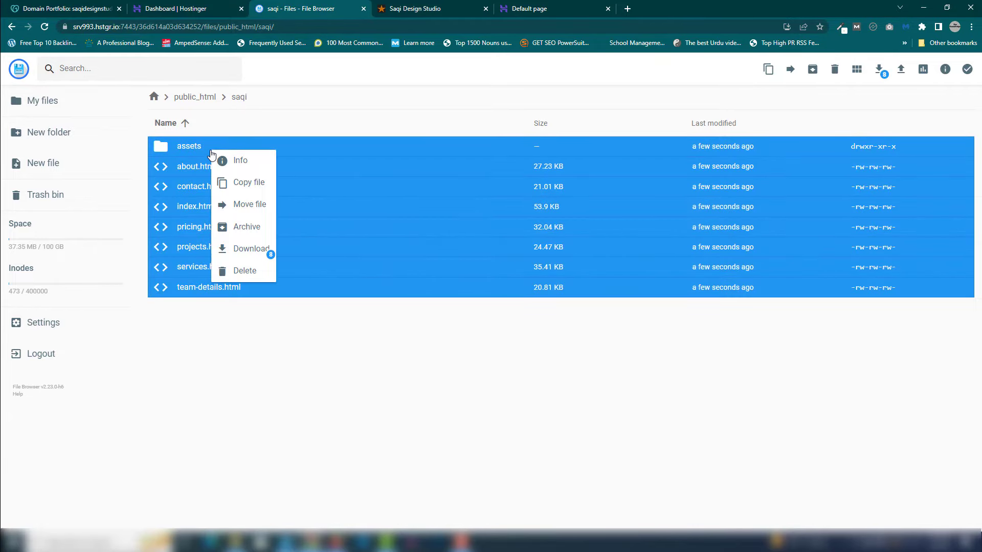
pyautogui.click(243, 210)
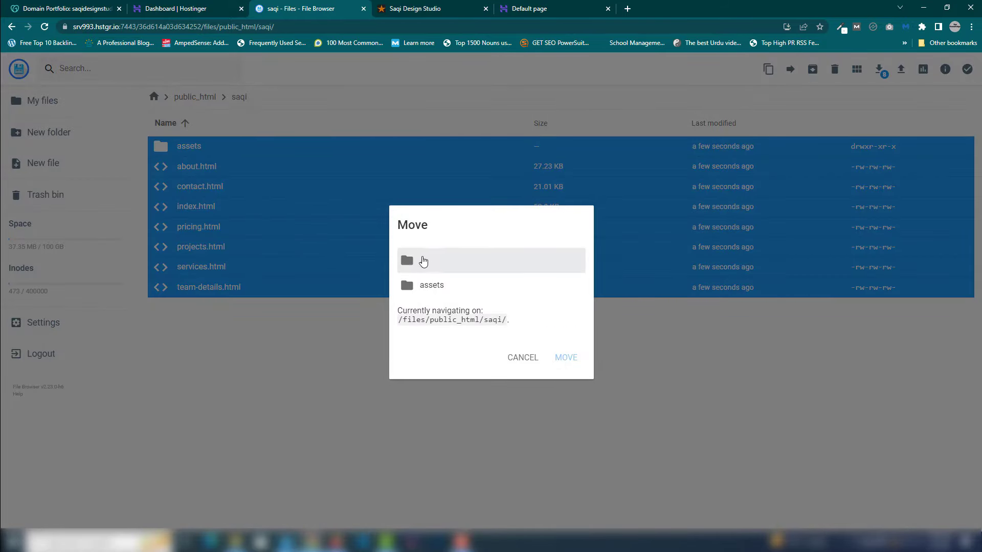
pyautogui.doubleClick(424, 264)
pyautogui.doubleClick(424, 264)
pyautogui.doubleClick(423, 267)
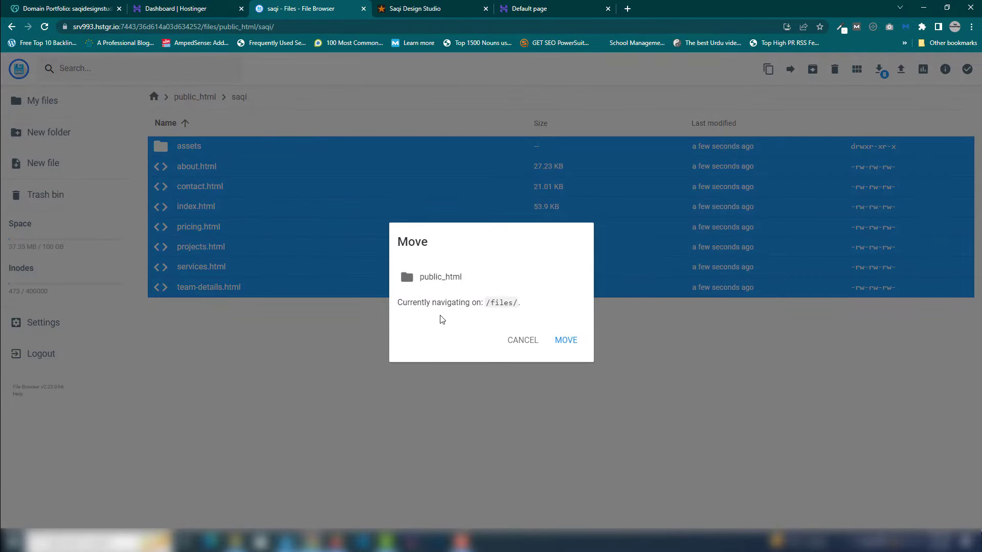
pyautogui.click(440, 278)
pyautogui.click(570, 349)
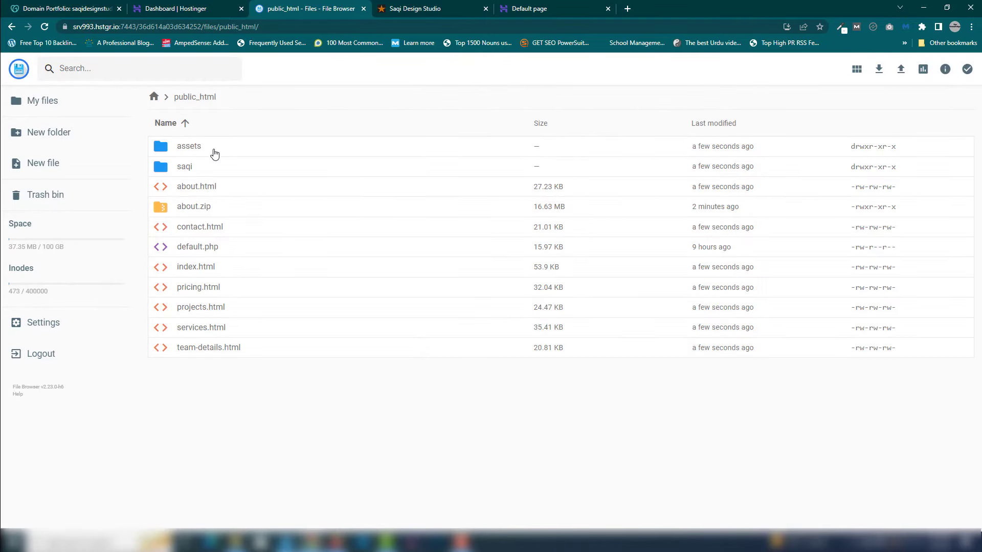
# Step: Permanently delete about.zip and default.php from public_html
pyautogui.click(215, 209)
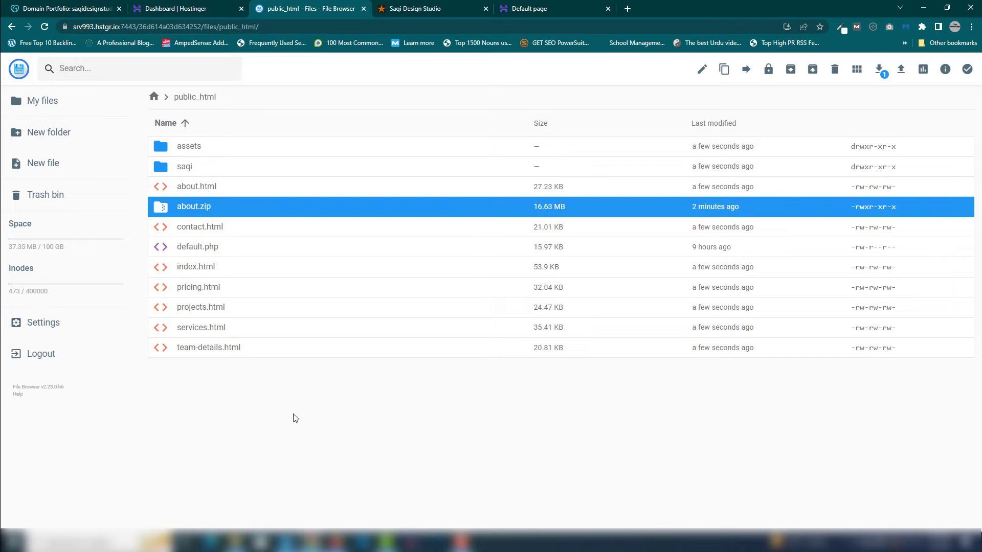
pyautogui.press('Delete')
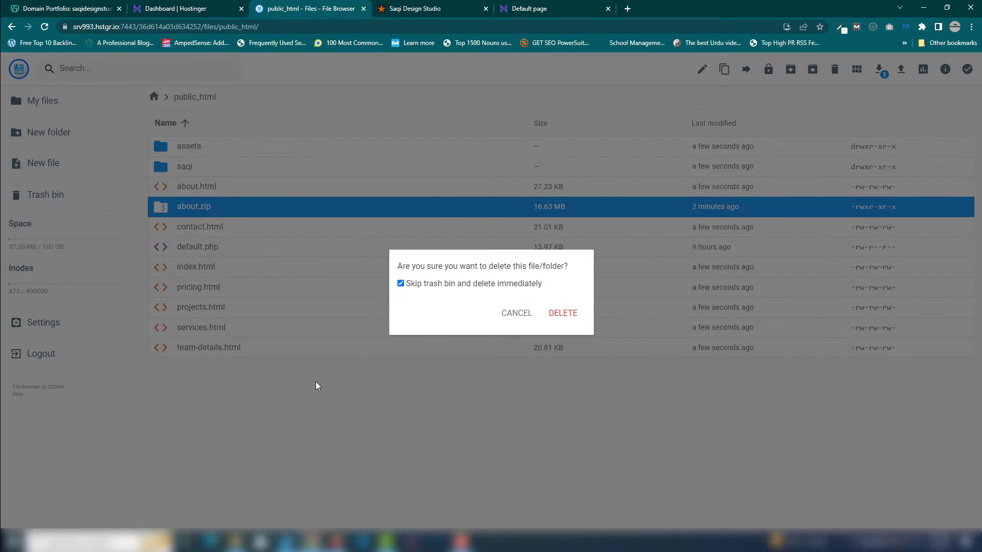
pyautogui.click(568, 313)
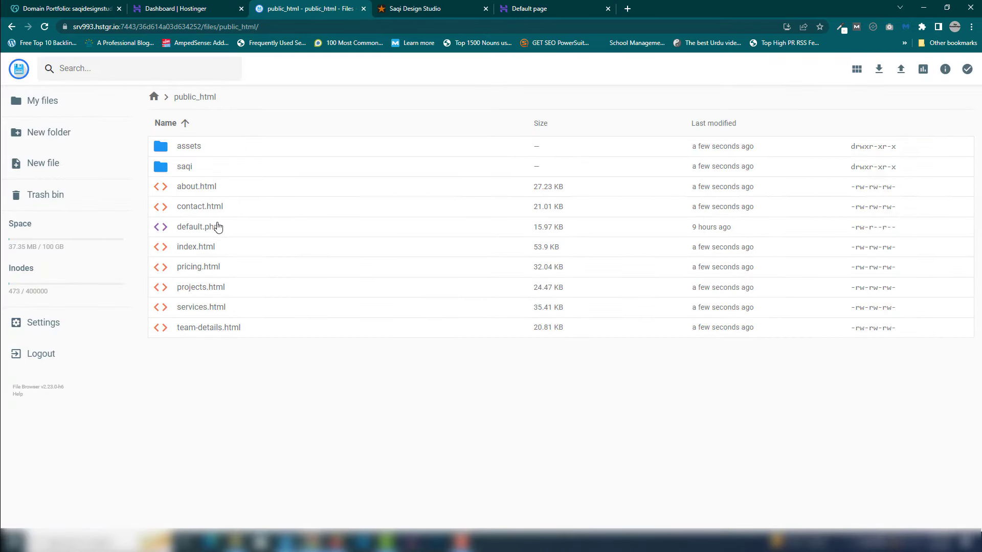
pyautogui.click(217, 228)
pyautogui.press('Delete')
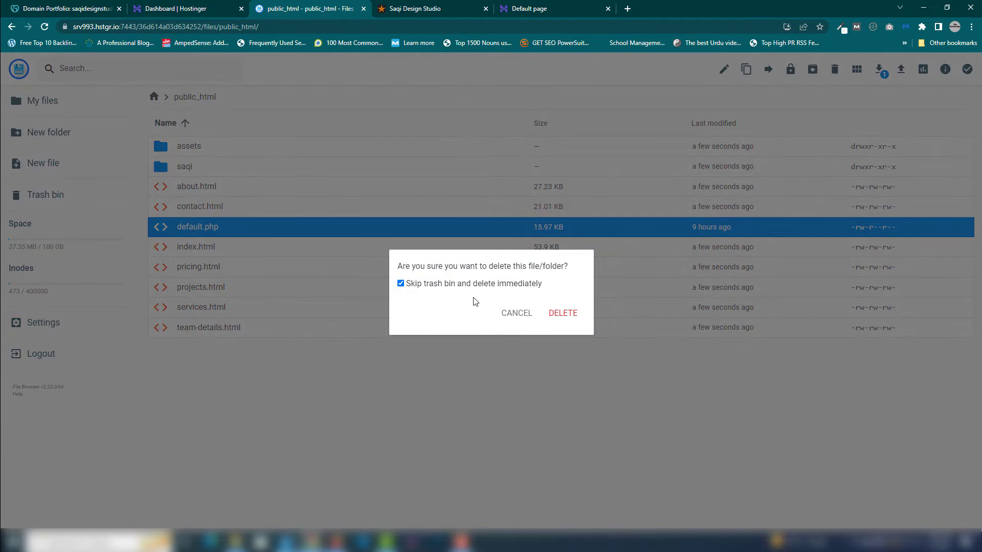
pyautogui.click(572, 309)
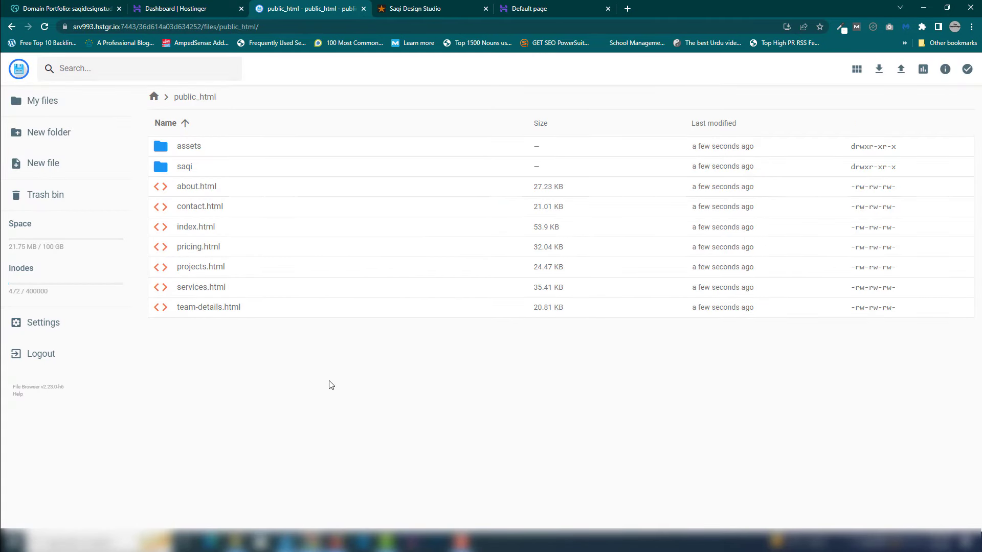
# Step: Copy the domain saqidesignstudio.com from its GoDaddy page and load it in the browser tab showing the default page
pyautogui.click(527, 6)
pyautogui.click(434, 7)
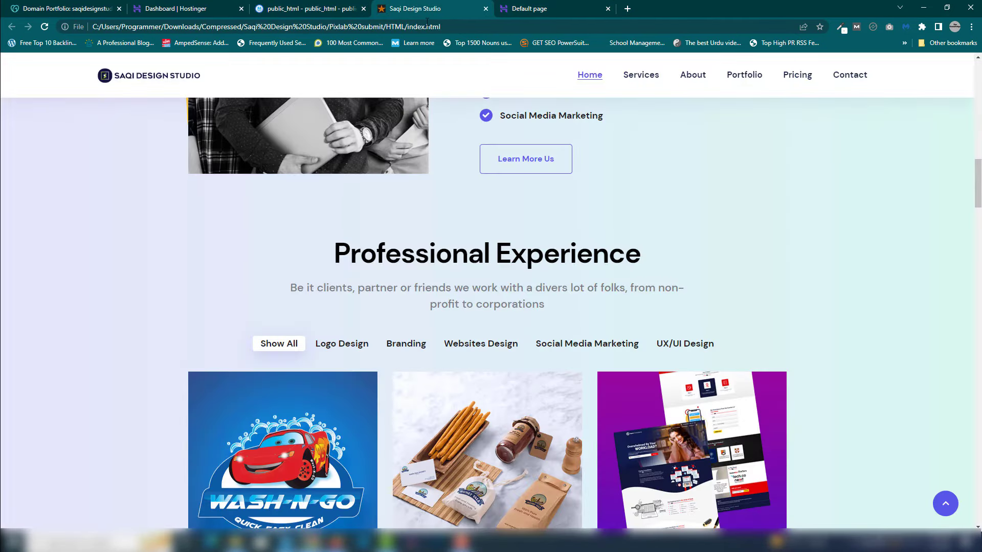
pyautogui.click(520, 6)
pyautogui.click(53, 6)
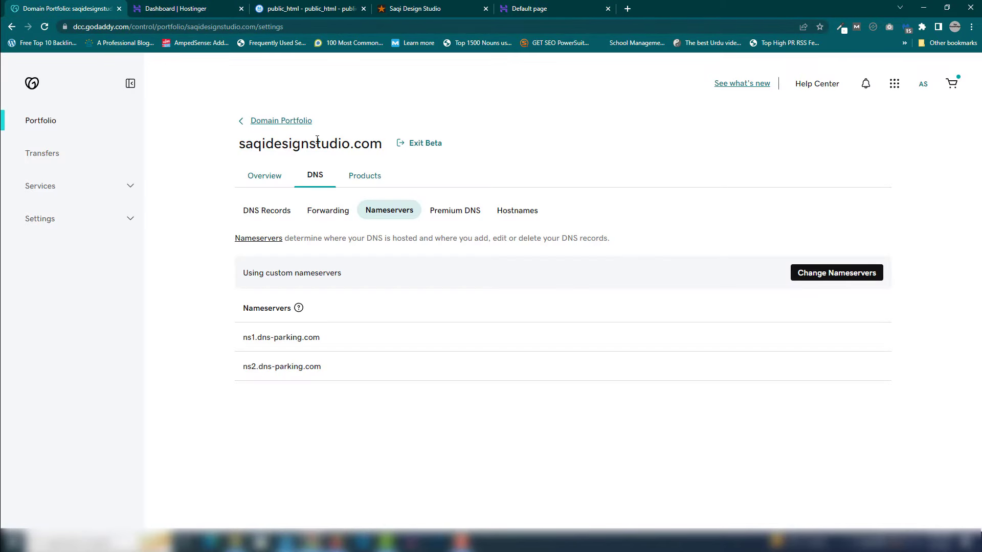
pyautogui.moveTo(382, 145); pyautogui.dragTo(231, 146)
pyautogui.hotkey('ctrl', 'c')
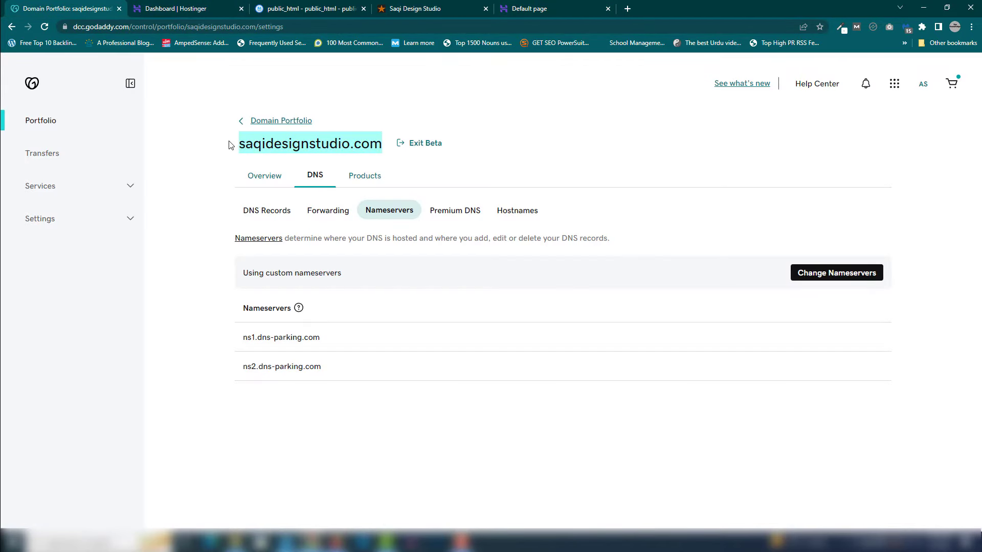
pyautogui.click(554, 10)
pyautogui.click(553, 26)
pyautogui.hotkey('ctrl', 'v')
pyautogui.press('Return')
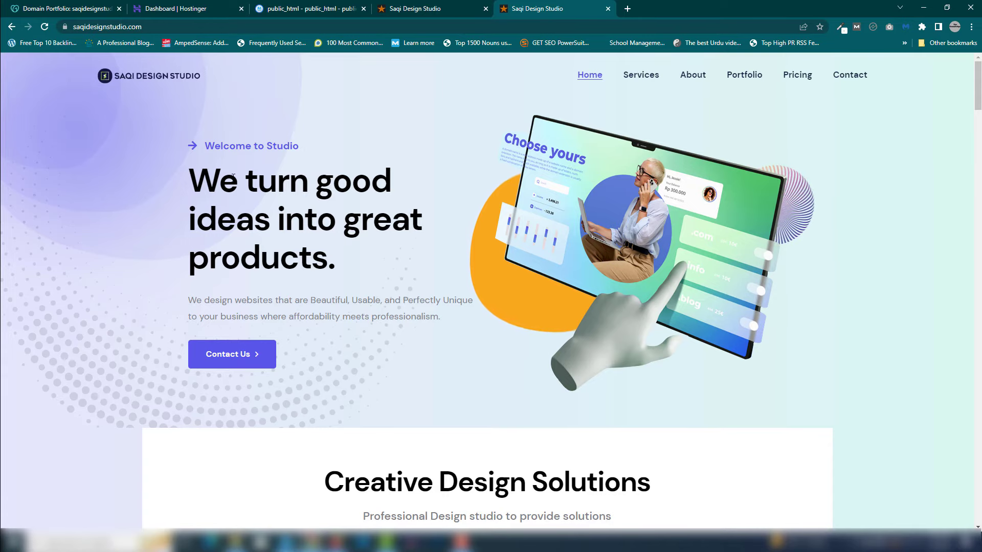
# Step: Return to the file manager's root folder from public_html and close the file manager tab
pyautogui.click(227, 9)
pyautogui.click(299, 5)
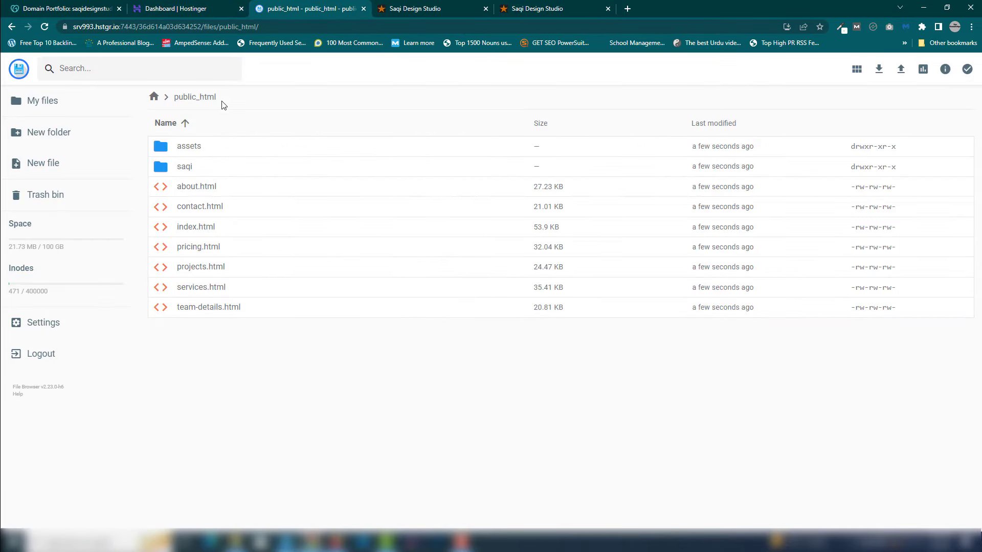
pyautogui.click(53, 105)
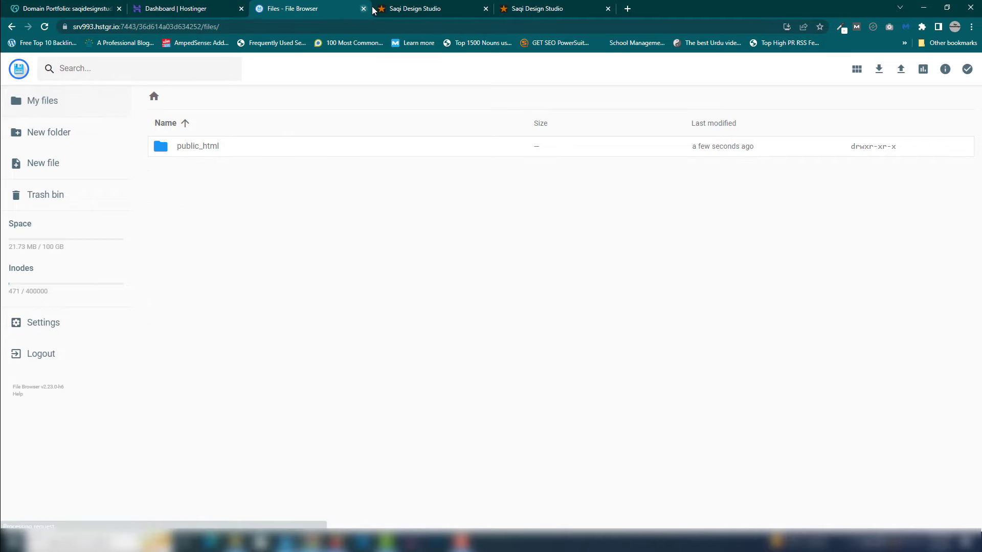
pyautogui.click(364, 8)
# Step: Reload the Hostinger hosting dashboard for saqidesignstudio.com
pyautogui.click(236, 6)
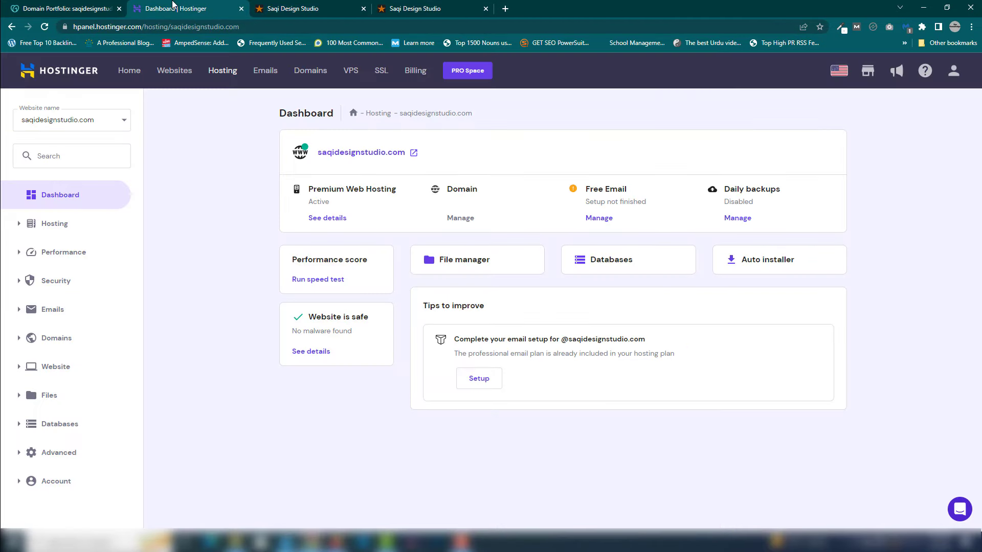
pyautogui.click(151, 25)
pyautogui.press('Return')
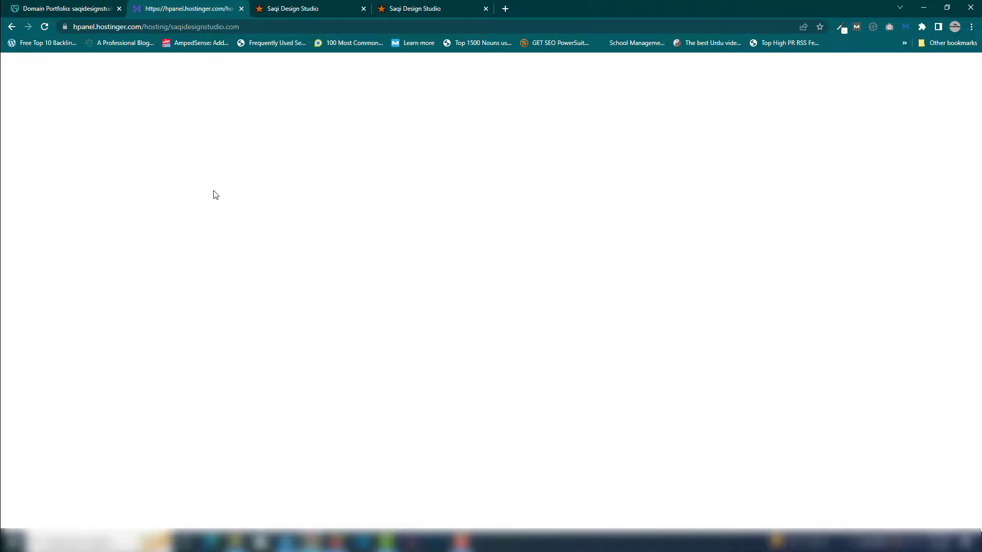
pyautogui.click(464, 541)
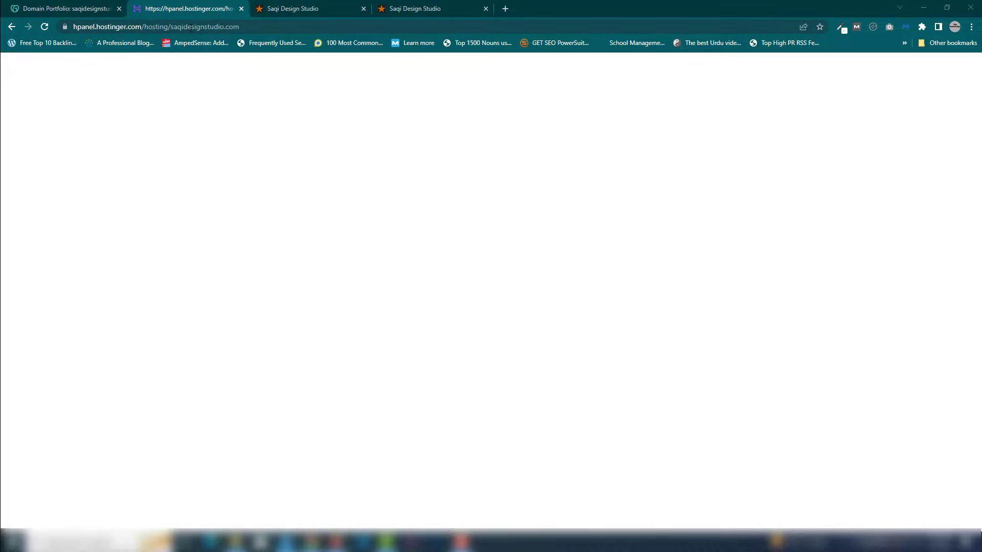
pyautogui.click(191, 27)
pyautogui.press('Return')
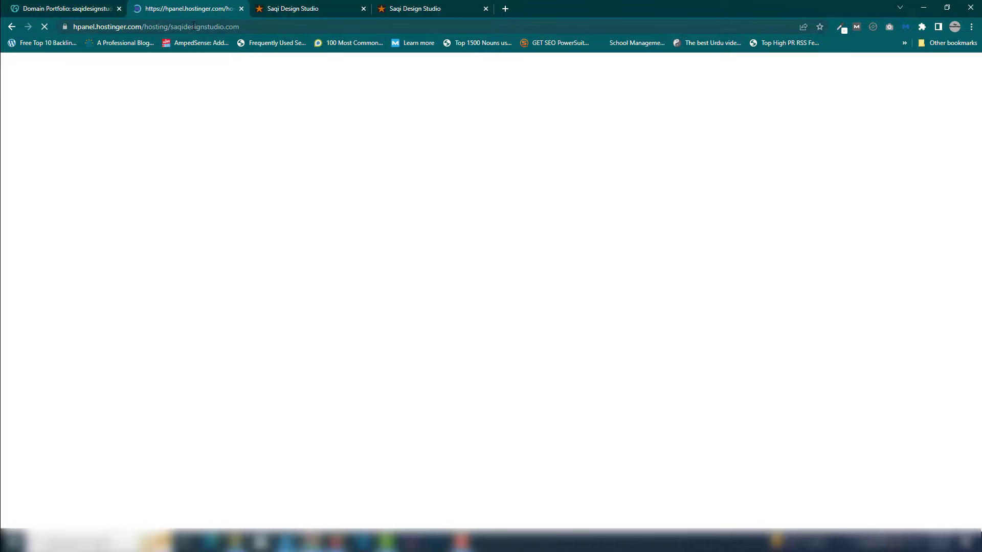
# Step: Check the local index.html page's address against the live saqidesignstudio.com page and close the local page's tab
pyautogui.click(329, 6)
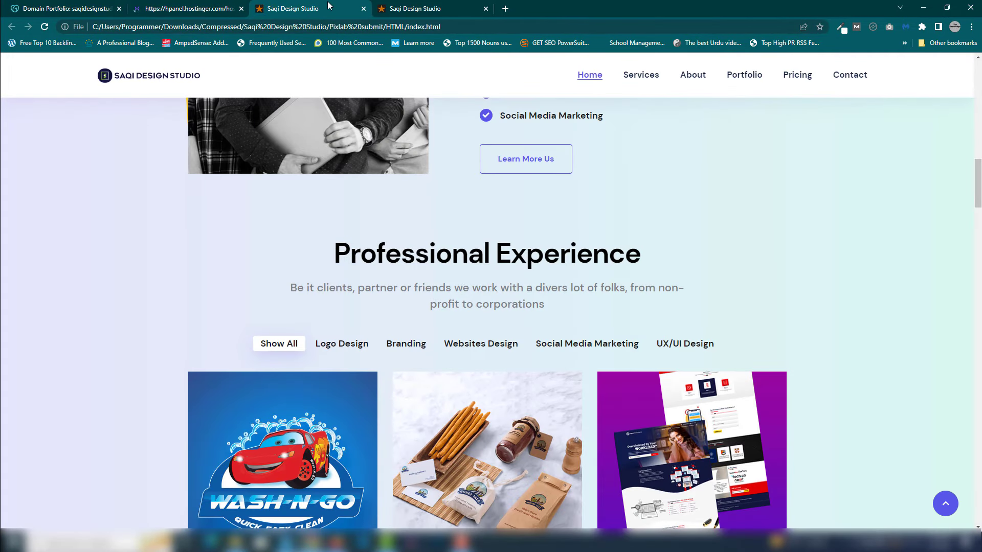
pyautogui.click(326, 26)
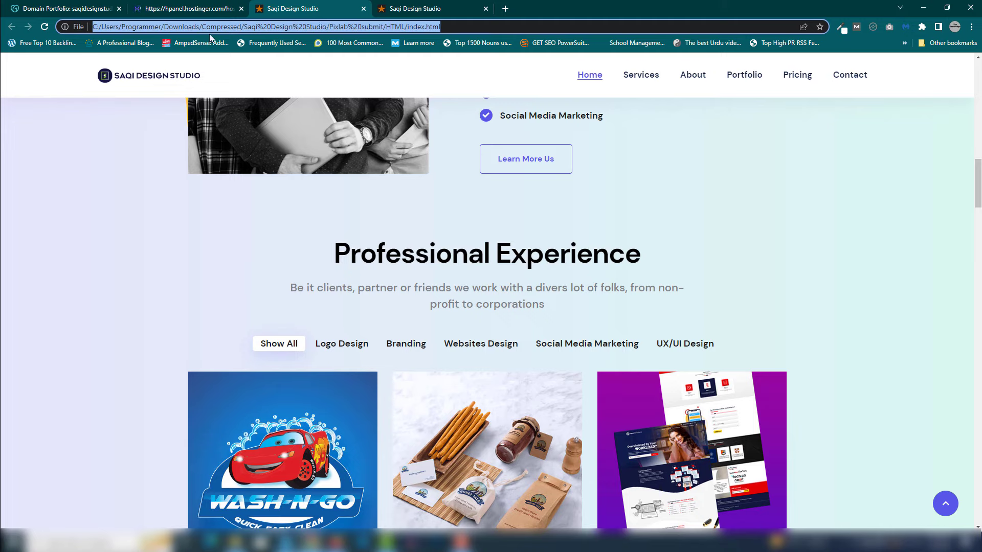
pyautogui.click(397, 7)
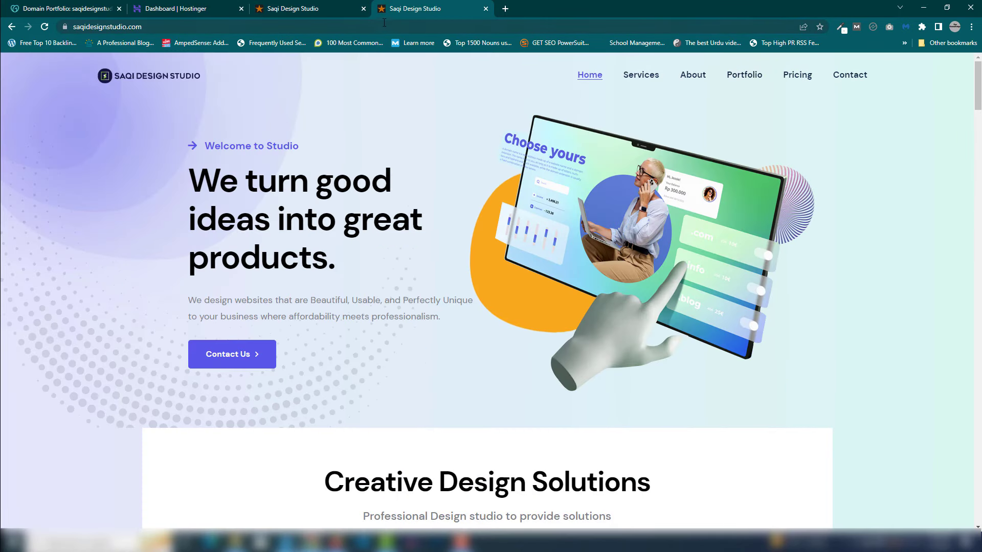
pyautogui.click(364, 8)
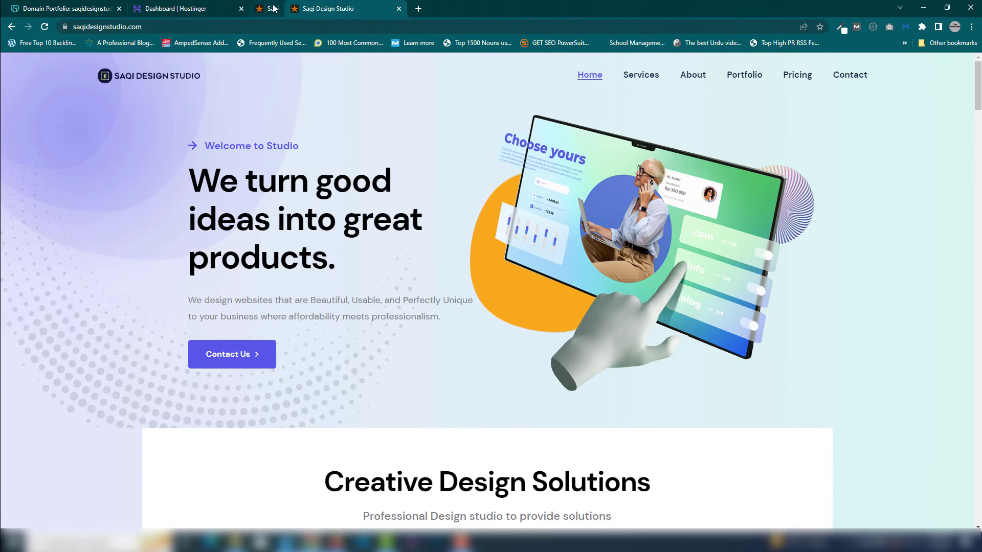
# Step: Launch the file manager for saqidesignstudio.com from the Hostinger dashboard and open the public_html folder
pyautogui.click(190, 8)
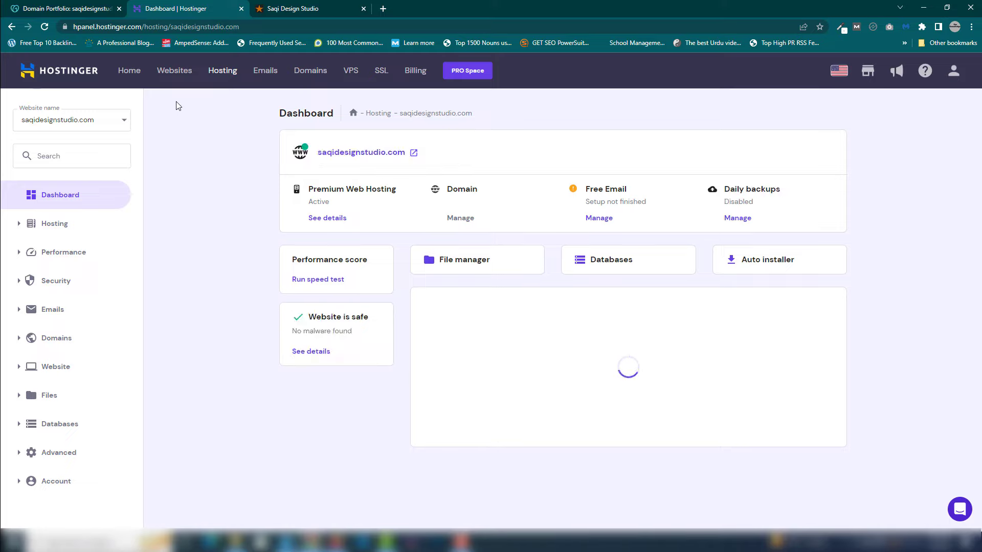
pyautogui.click(455, 261)
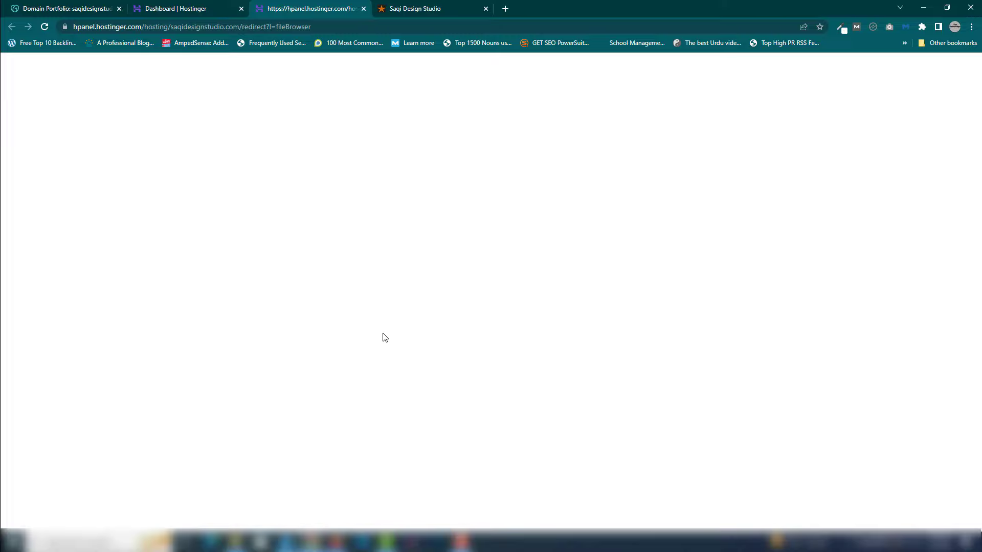
pyautogui.click(419, 15)
pyautogui.click(335, 11)
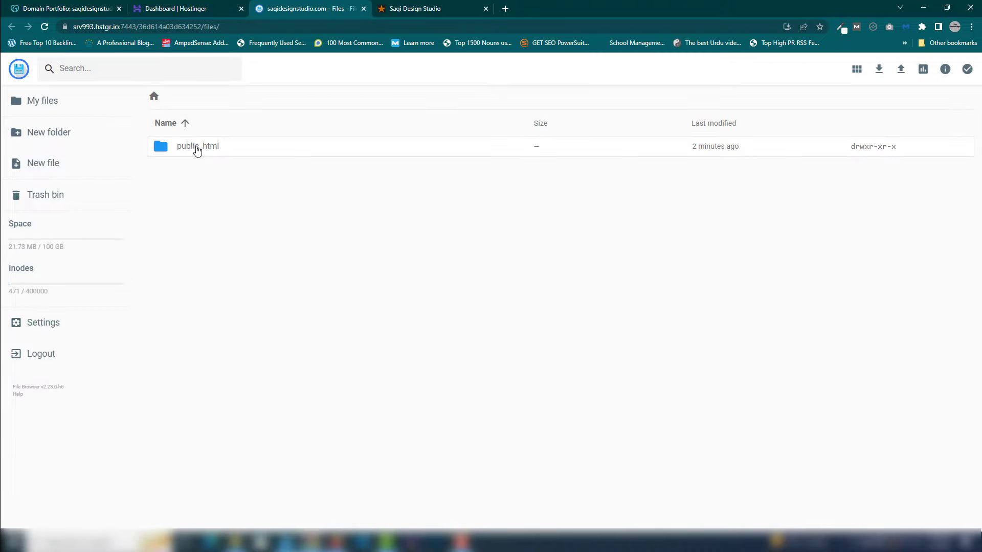
pyautogui.doubleClick(197, 150)
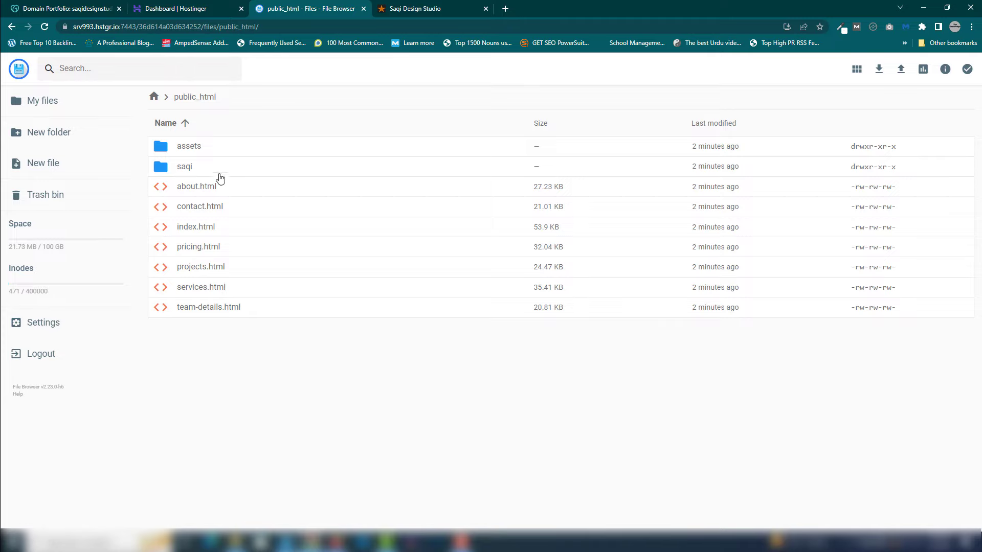
# Step: Examine the assets folder in public_html, including its images and css subfolders, and return to public_html
pyautogui.click(215, 153)
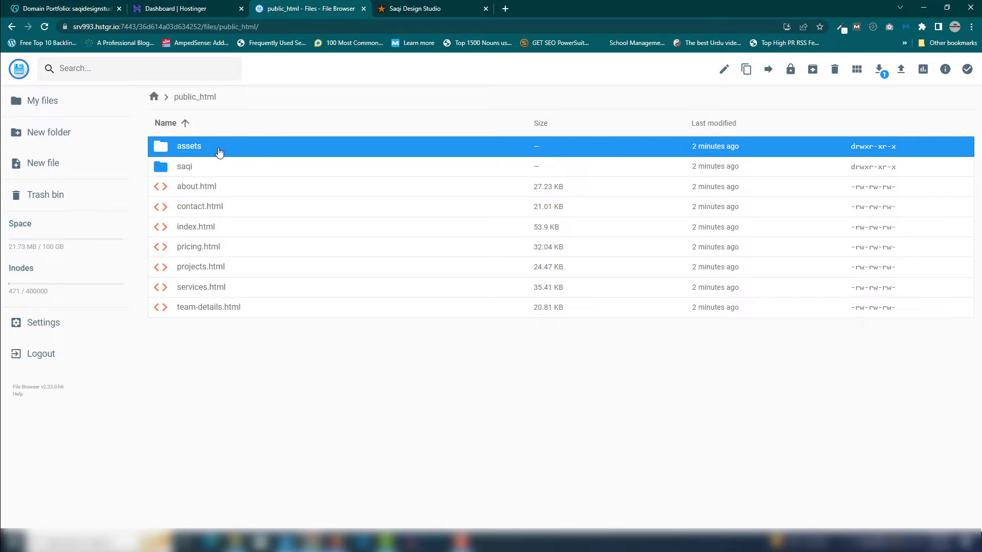
pyautogui.doubleClick(203, 148)
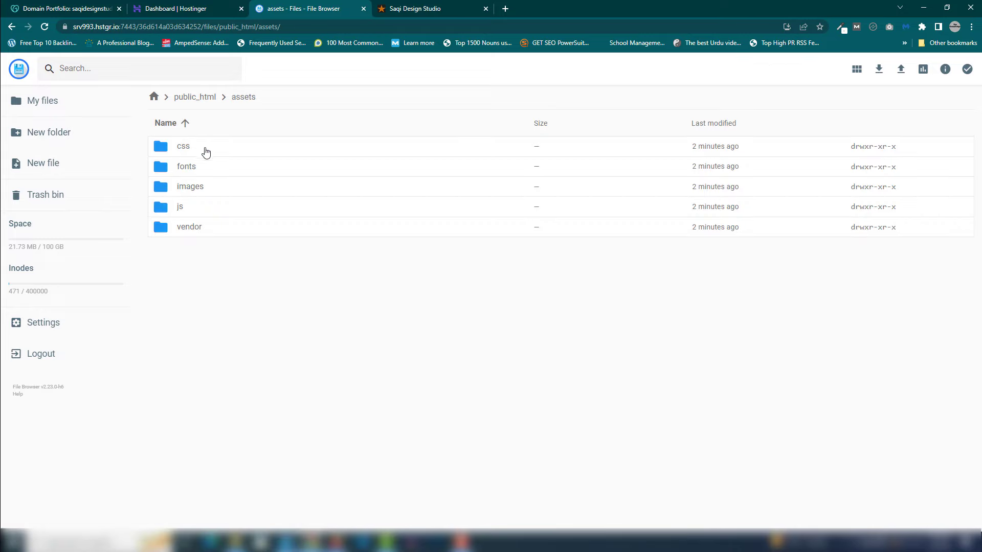
pyautogui.doubleClick(196, 188)
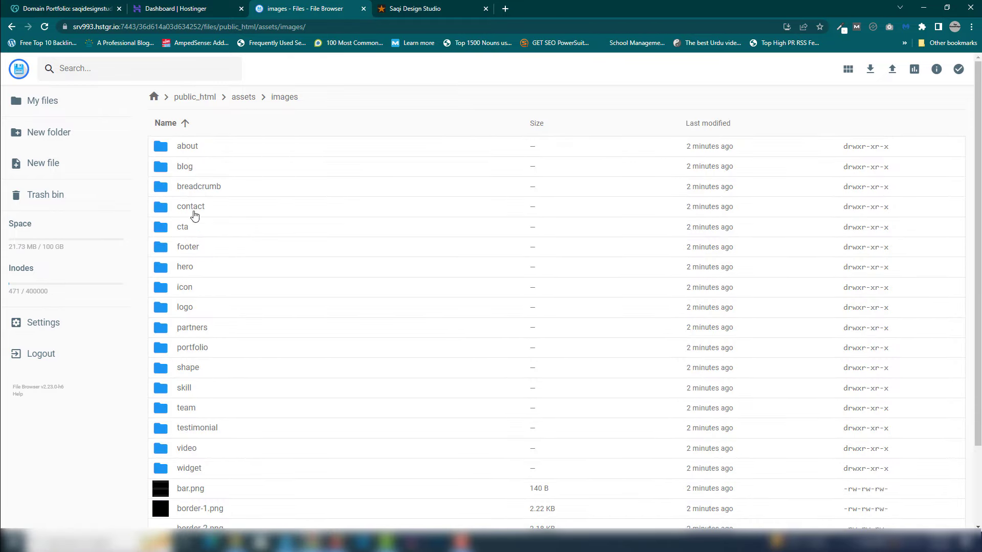
pyautogui.scroll(-2, 219, 409)
pyautogui.scroll(2, 219, 409)
pyautogui.click(243, 95)
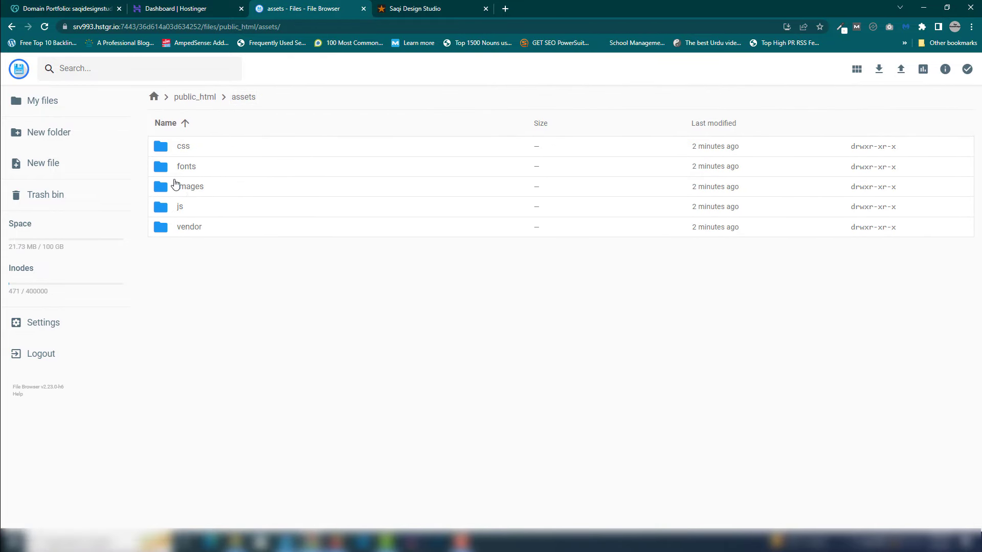
pyautogui.doubleClick(184, 148)
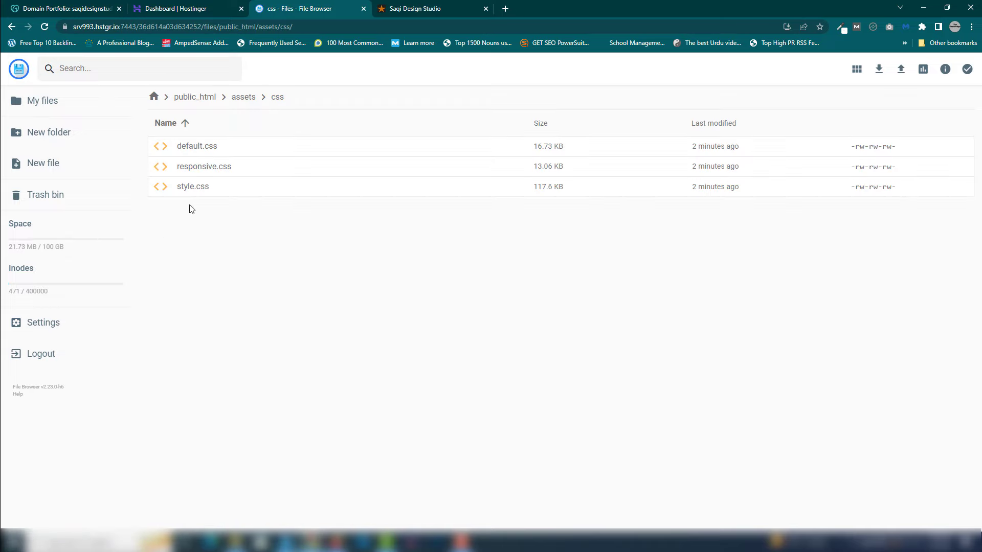
pyautogui.click(196, 97)
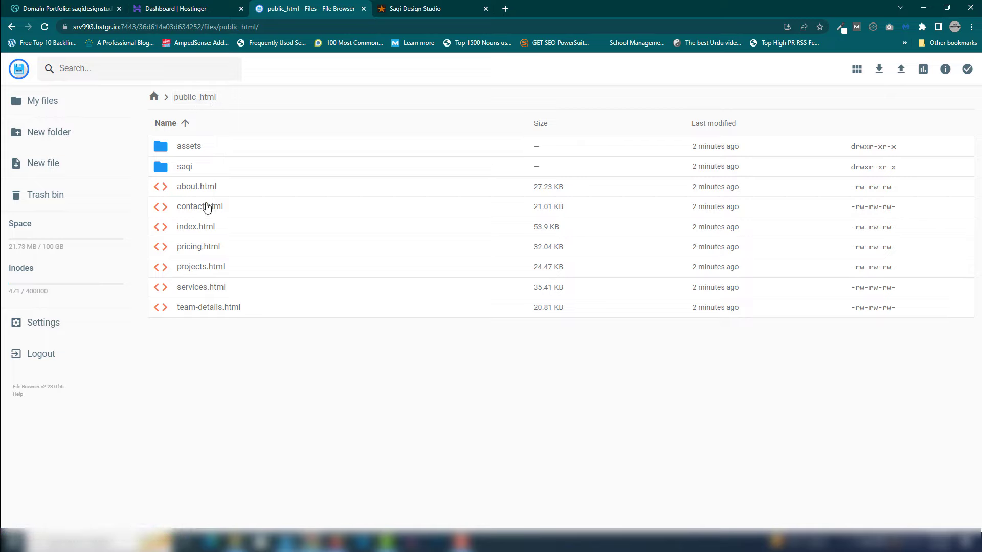
# Step: Bring up the live website and select its address, saqidesignstudio.com
pyautogui.click(427, 8)
pyautogui.click(424, 23)
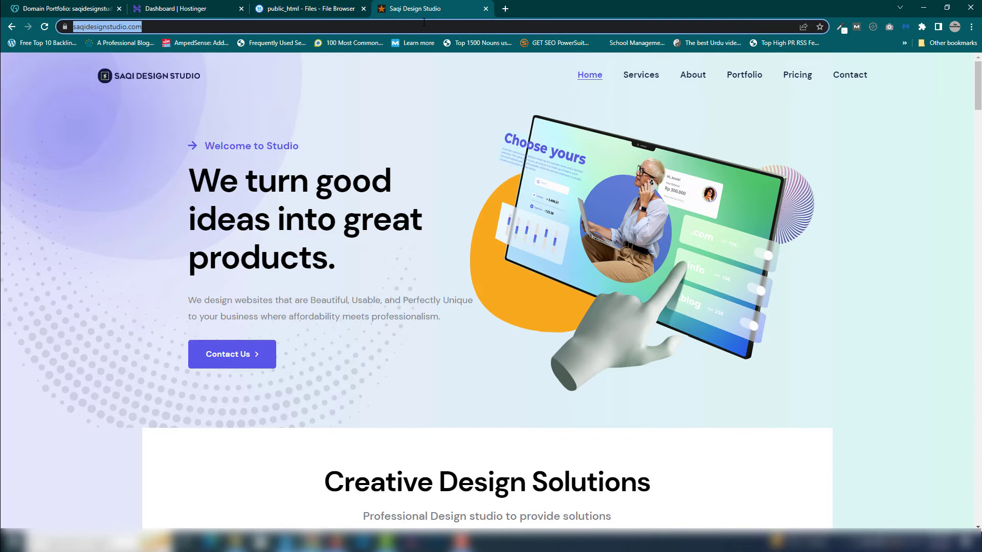